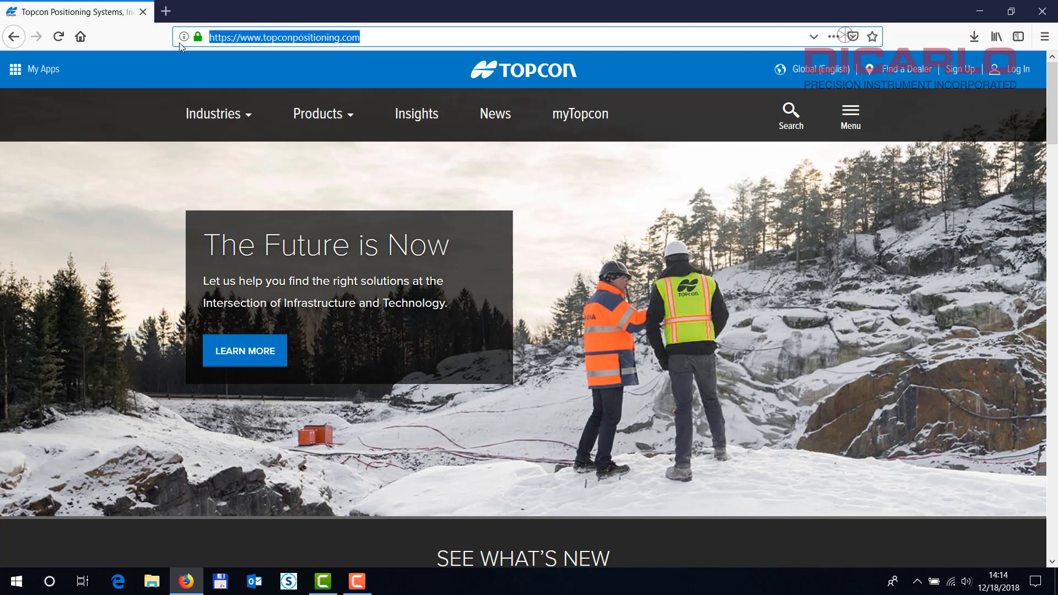
Step: Sign in to the Topcon Positioning website with the saved account e-mail and password
{"action": "left_click", "coordinate": [410, 35]}
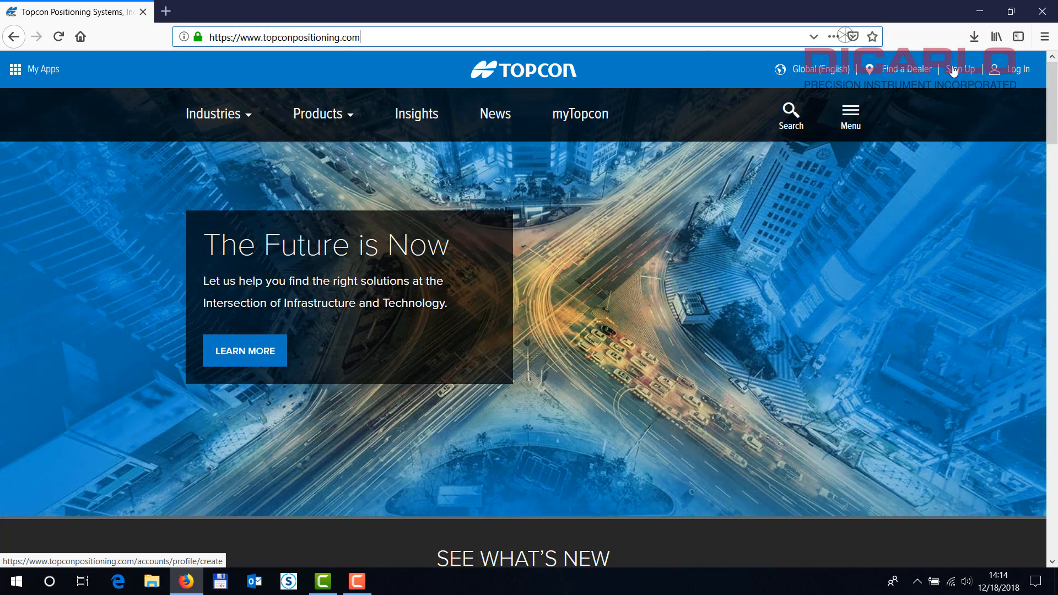
{"action": "left_click", "coordinate": [962, 71]}
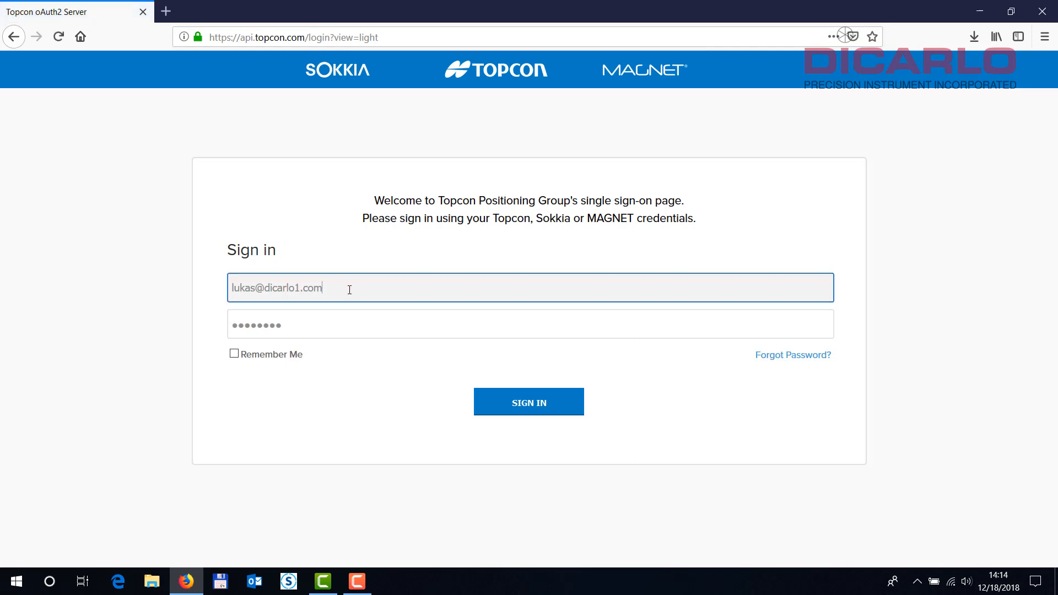
{"action": "left_click", "coordinate": [284, 284]}
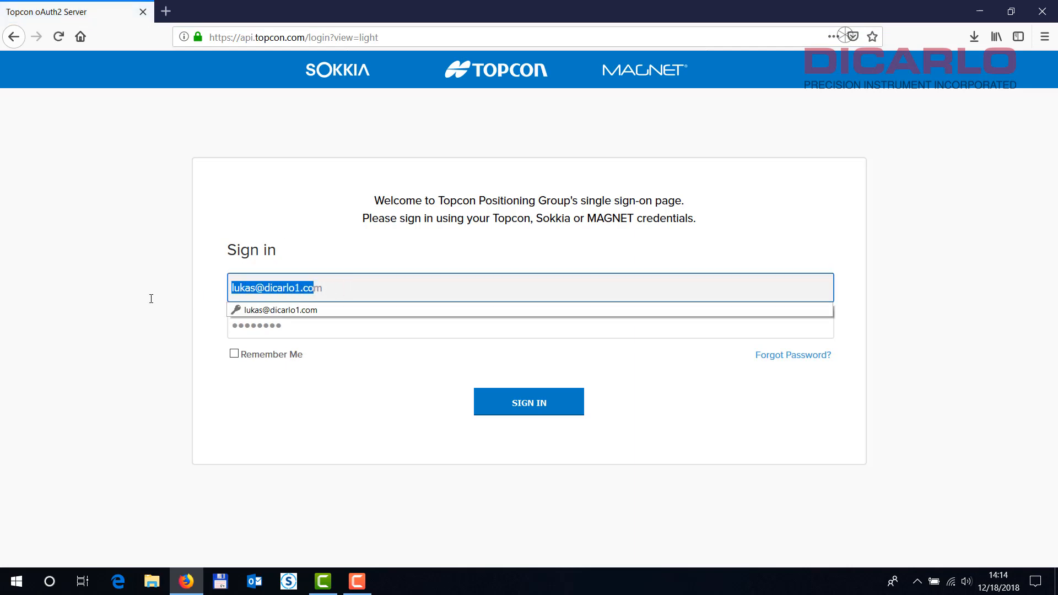
{"action": "left_click", "coordinate": [323, 327]}
{"action": "left_click", "coordinate": [523, 413]}
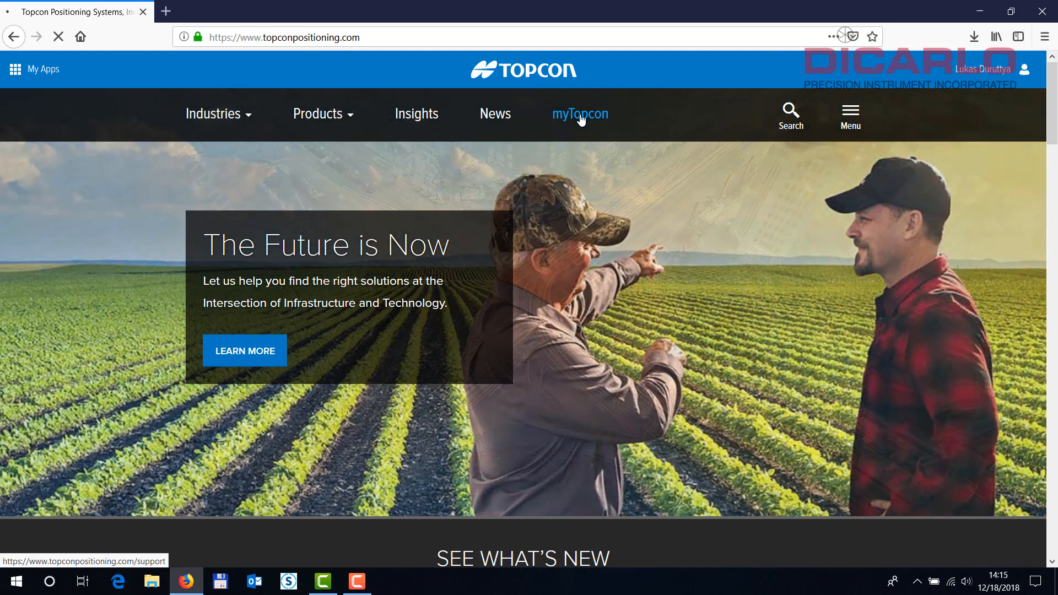
Step: Open the TRU (Topcon Receiver Utility) product page from the Utilities group of the myTopcon products
{"action": "left_click", "coordinate": [581, 114]}
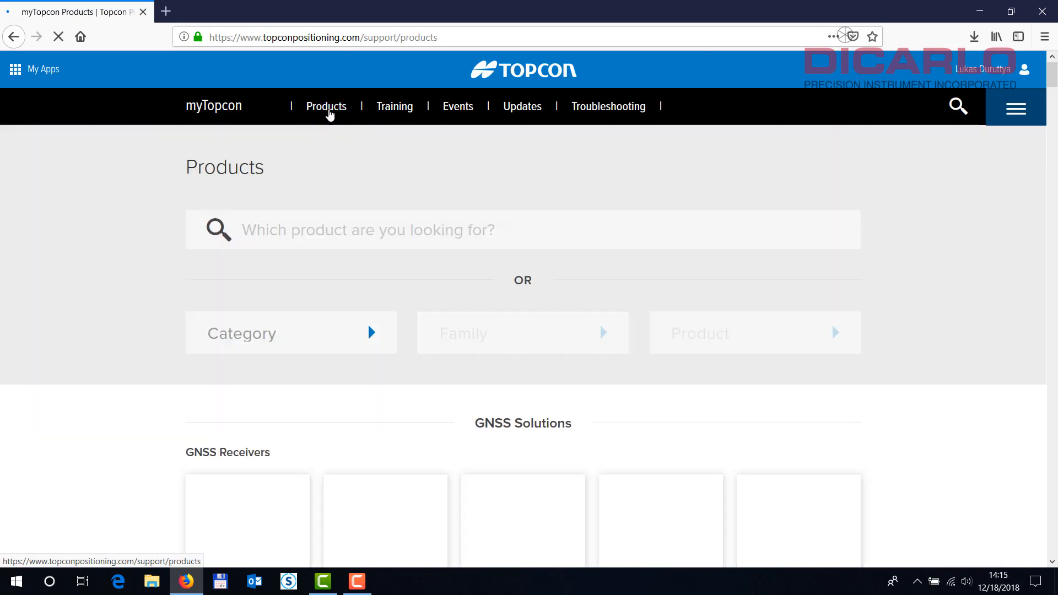
{"action": "scroll", "coordinate": [535, 217], "scroll_direction": "down", "scroll_amount": 5}
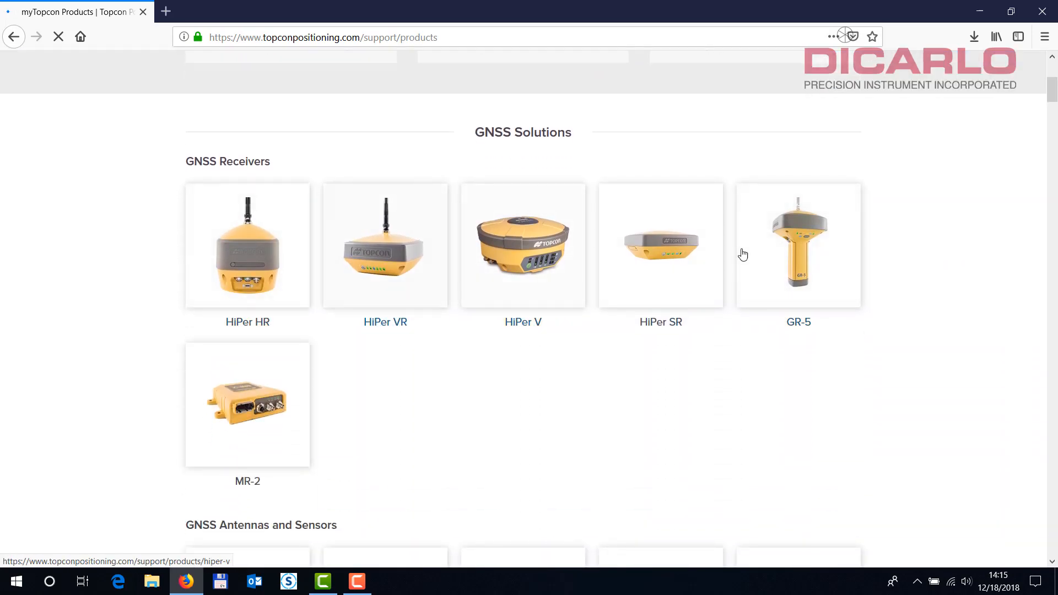
{"action": "scroll", "coordinate": [507, 292], "scroll_direction": "down", "scroll_amount": 6}
{"action": "scroll", "coordinate": [516, 288], "scroll_direction": "down", "scroll_amount": 20}
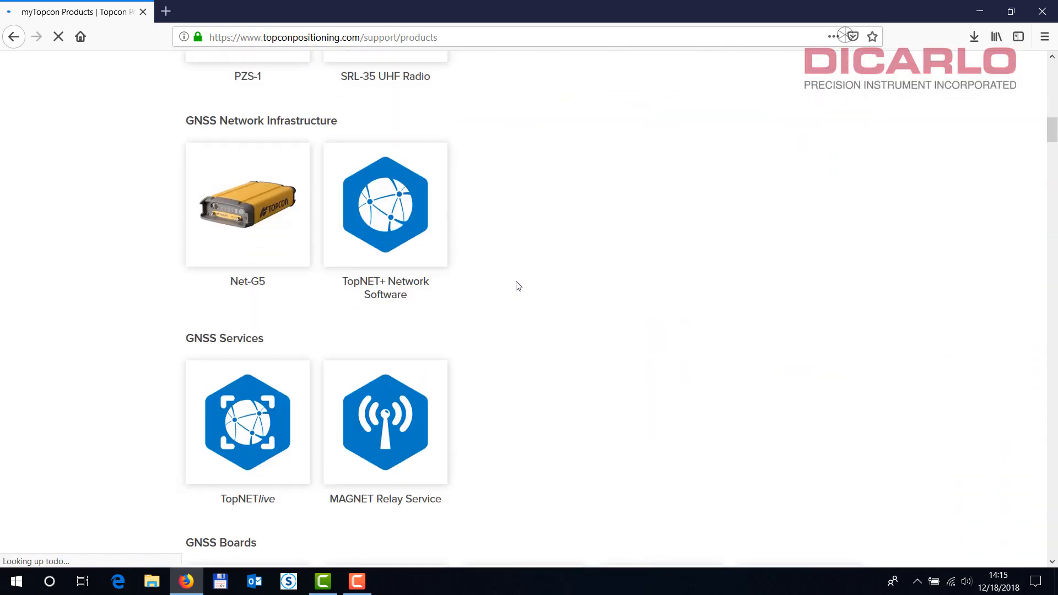
{"action": "scroll", "coordinate": [520, 284], "scroll_direction": "down", "scroll_amount": 20}
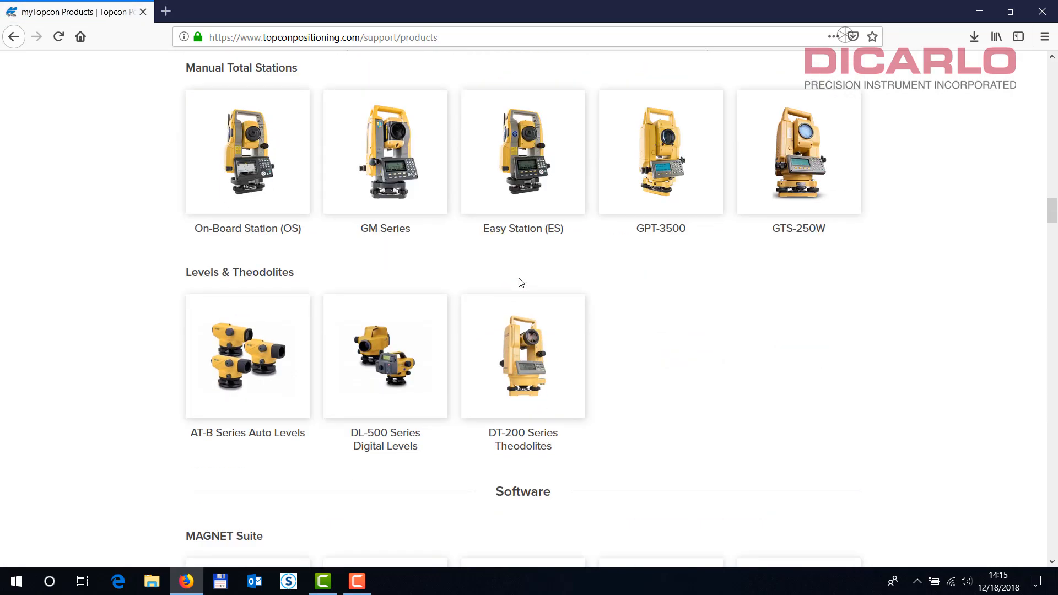
{"action": "scroll", "coordinate": [521, 281], "scroll_direction": "down", "scroll_amount": 20}
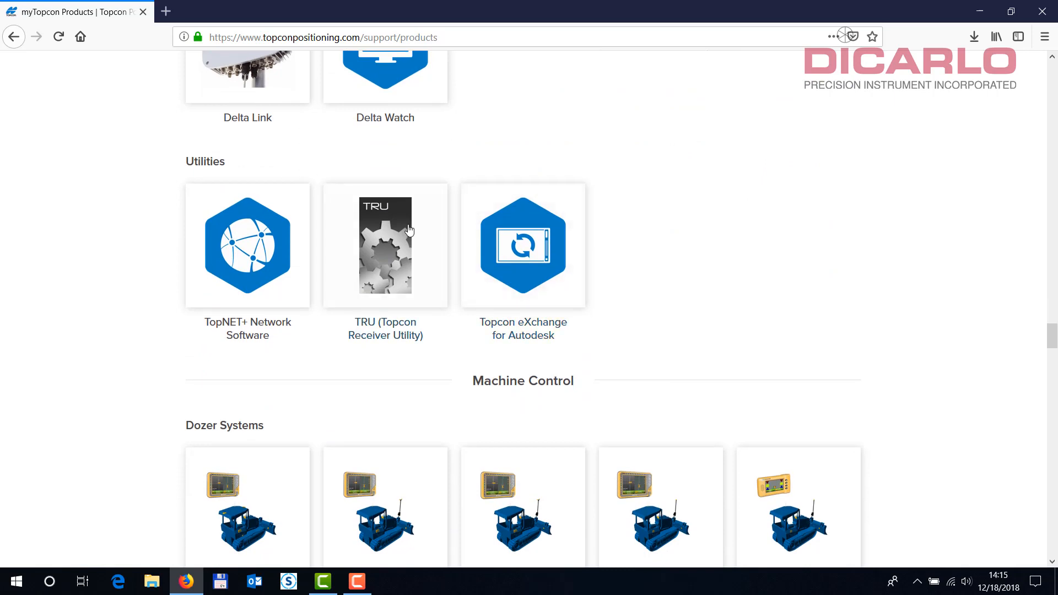
{"action": "left_click", "coordinate": [379, 245]}
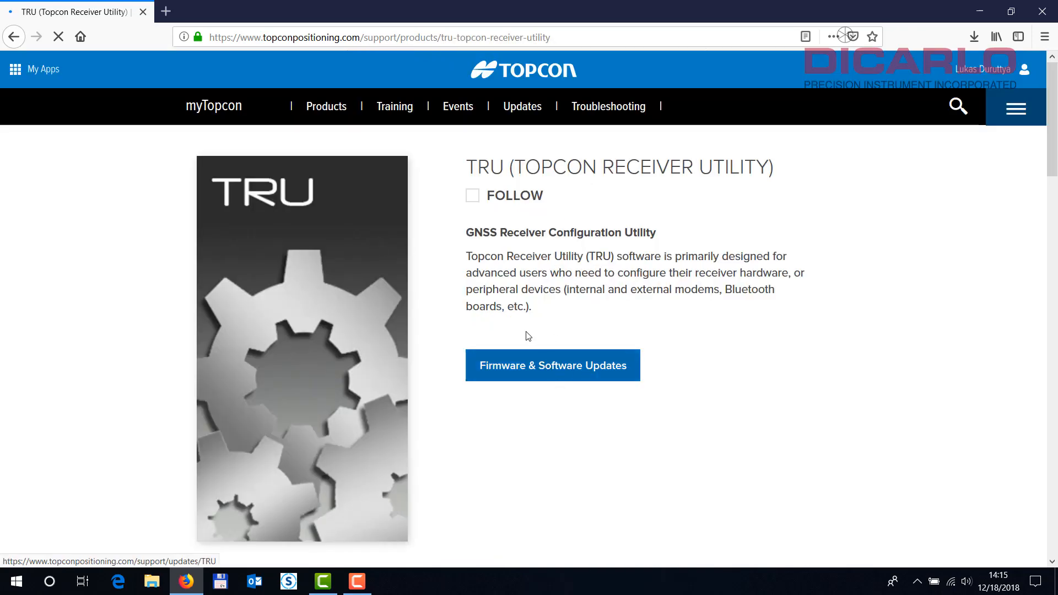
Step: Open the Firmware & Software Updates page for TRU and dismiss the new-version notification banner
{"action": "left_click", "coordinate": [472, 197]}
{"action": "left_click", "coordinate": [546, 374]}
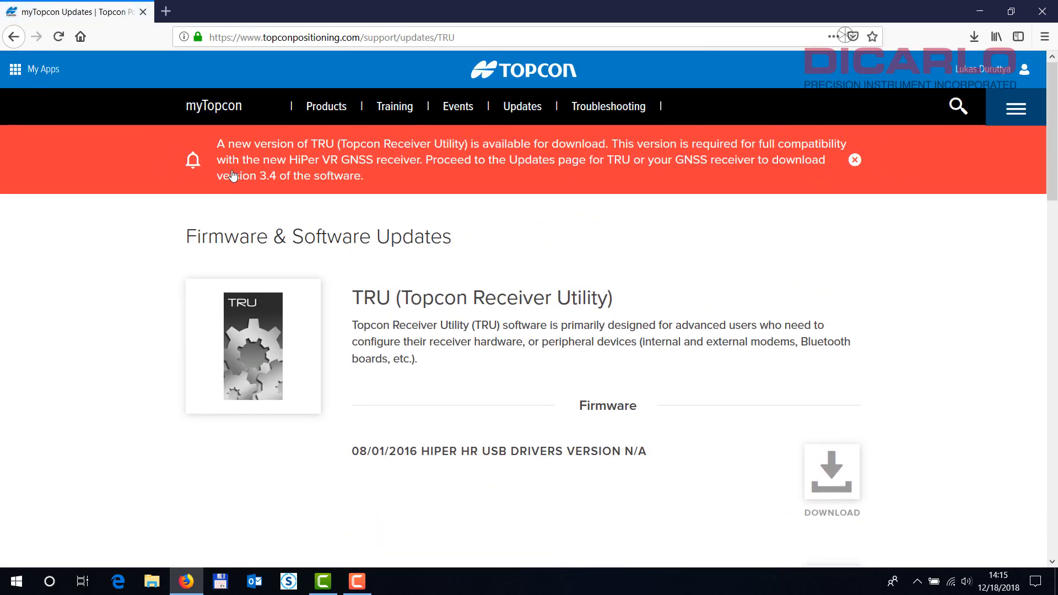
{"action": "left_click", "coordinate": [855, 159]}
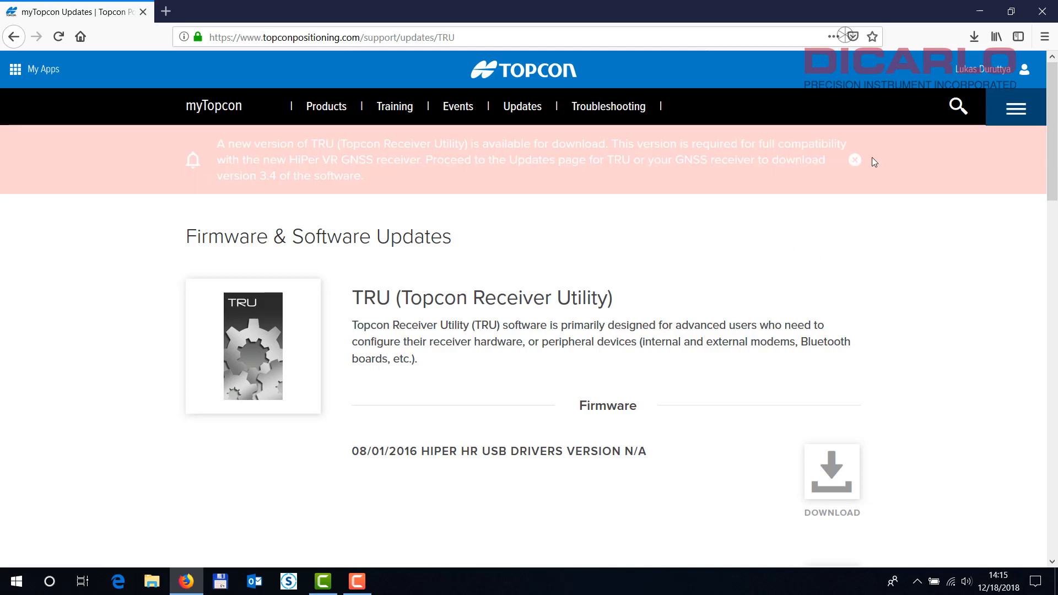
Step: Download the HiPer HR USB drivers dated 08/01/2016 and save hiperhr_usb.zip
{"action": "scroll", "coordinate": [900, 359], "scroll_direction": "down", "scroll_amount": 3}
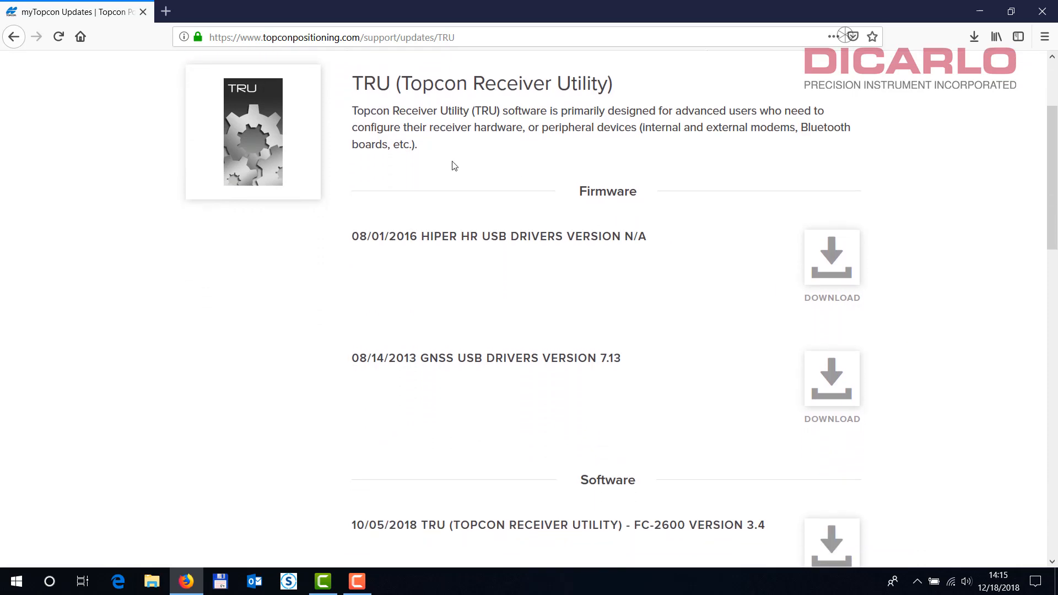
{"action": "left_click", "coordinate": [837, 263]}
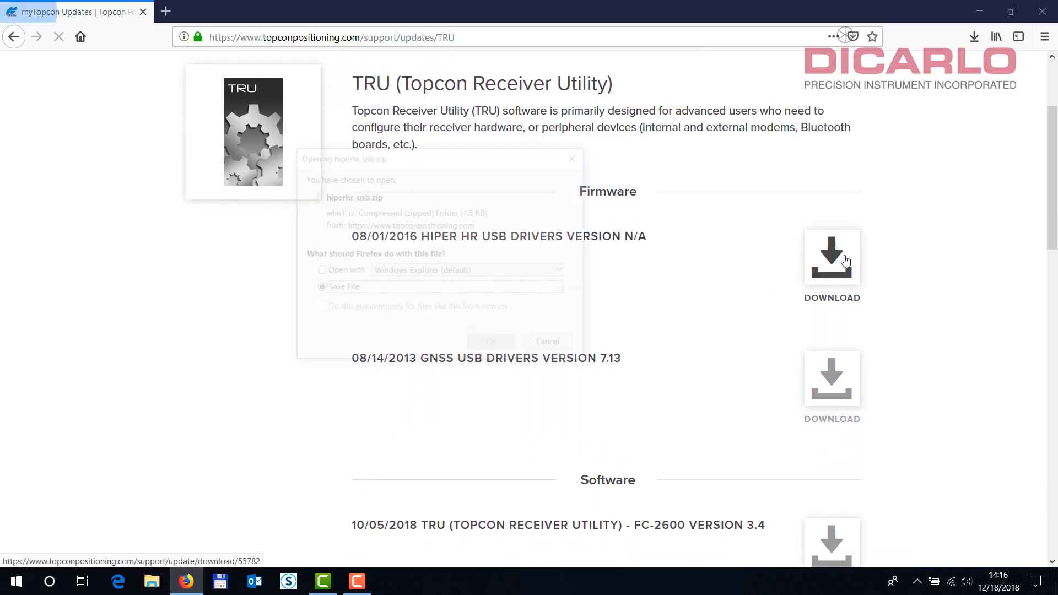
{"action": "left_click", "coordinate": [484, 345]}
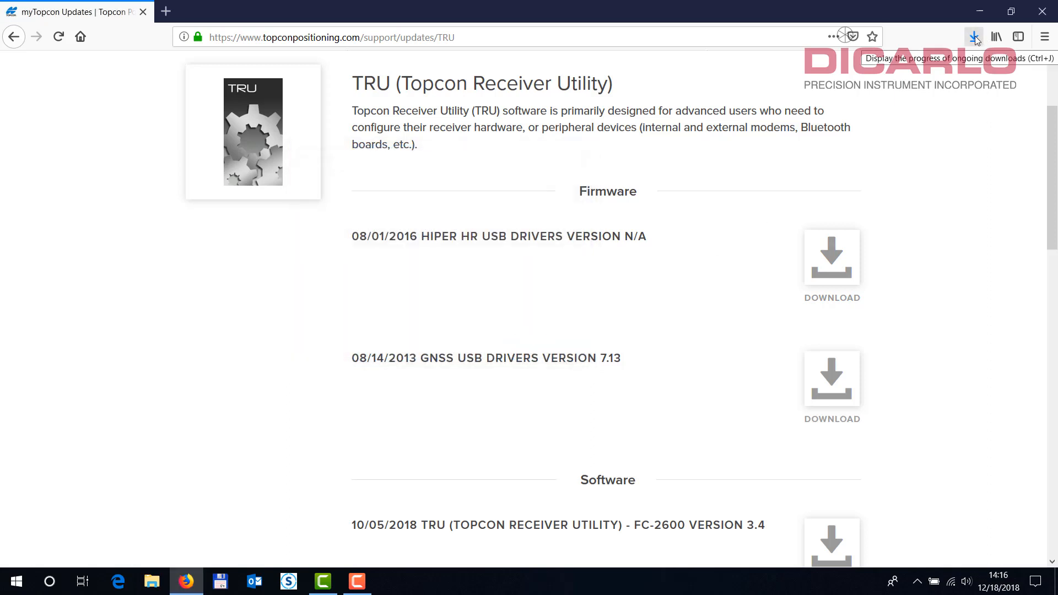
Step: Open the downloaded hiperhr_usb archive from its folder and copy its __MACOSX and HiperHR_USB folders
{"action": "left_click", "coordinate": [975, 37]}
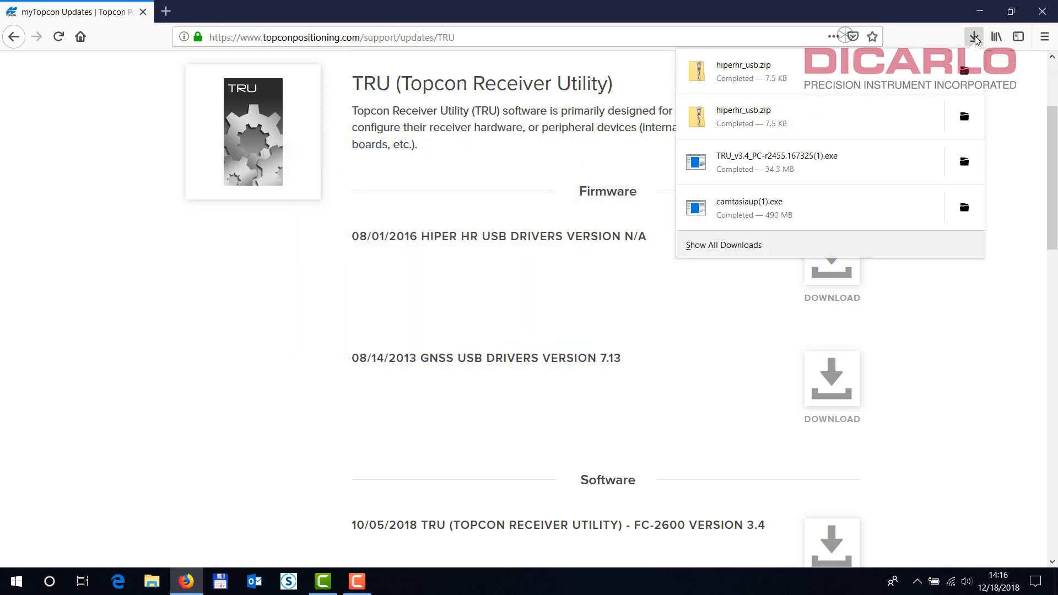
{"action": "left_click", "coordinate": [964, 71]}
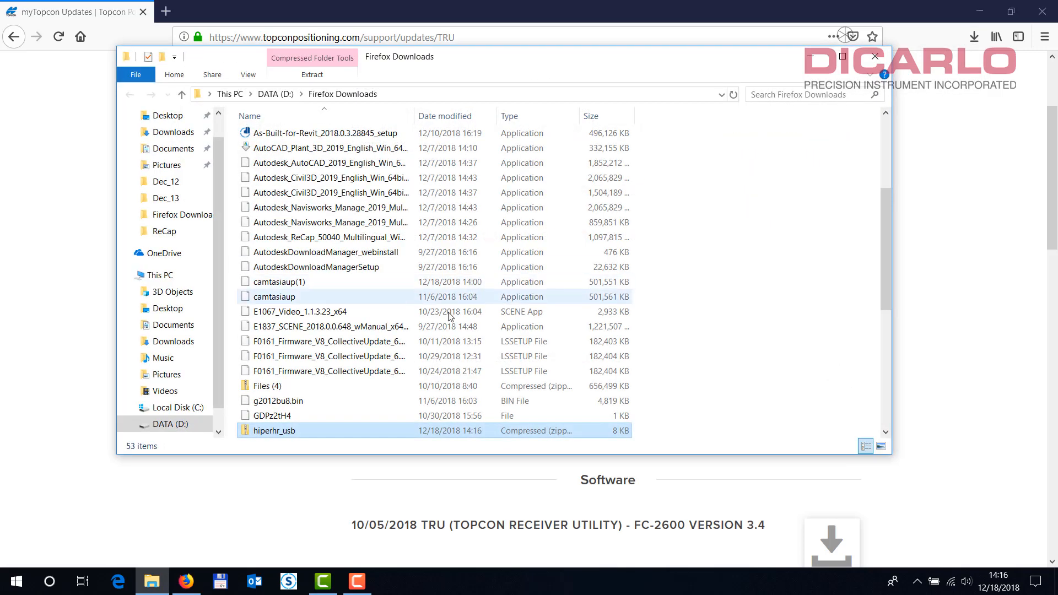
{"action": "double_click", "coordinate": [275, 431]}
{"action": "left_click_drag", "start_coordinate": [321, 177], "coordinate": [256, 132]}
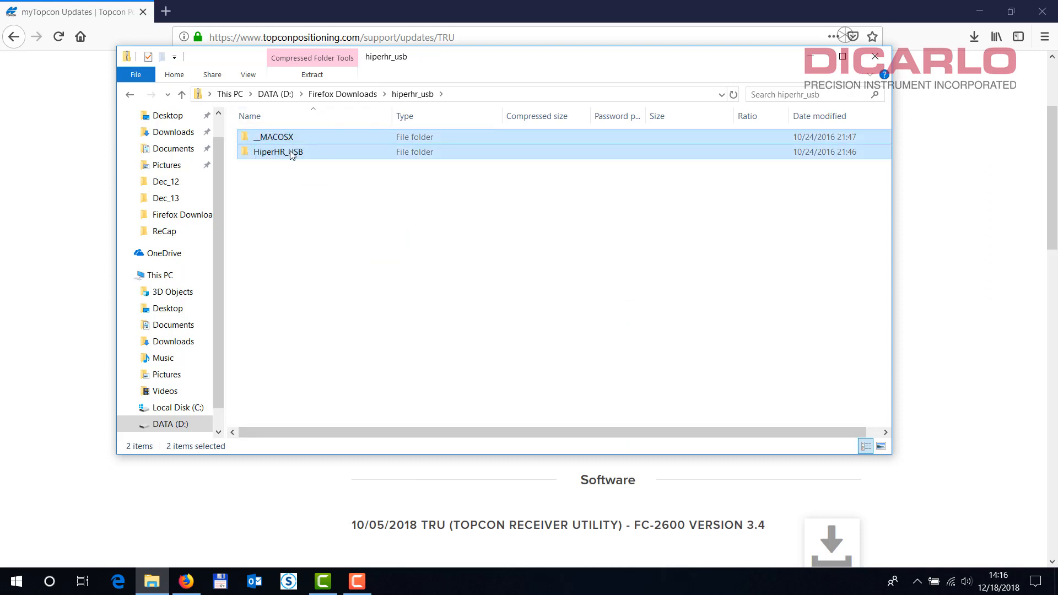
{"action": "right_click", "coordinate": [285, 154]}
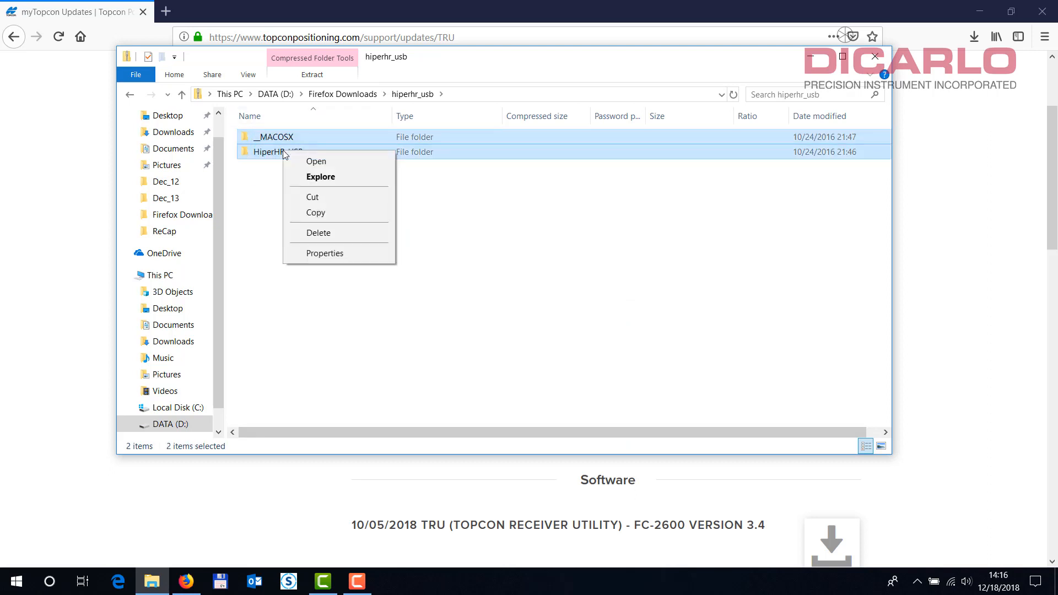
{"action": "left_click", "coordinate": [321, 217]}
Step: Minimize the open windows and create a desktop folder named Hiper_HR_USB_drivers
{"action": "left_click", "coordinate": [979, 11]}
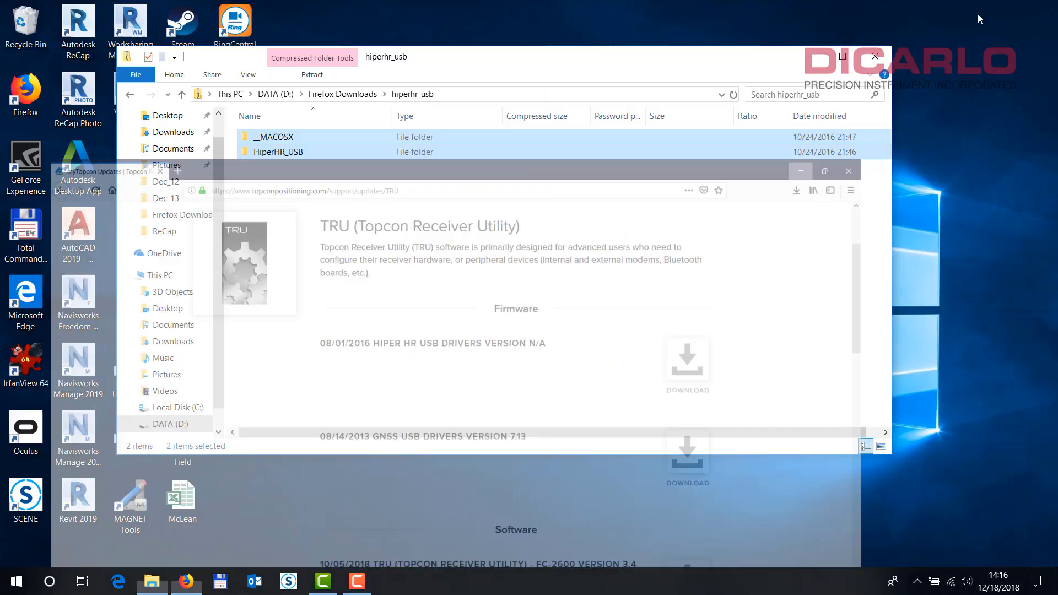
{"action": "left_click", "coordinate": [812, 56]}
{"action": "right_click", "coordinate": [421, 141]}
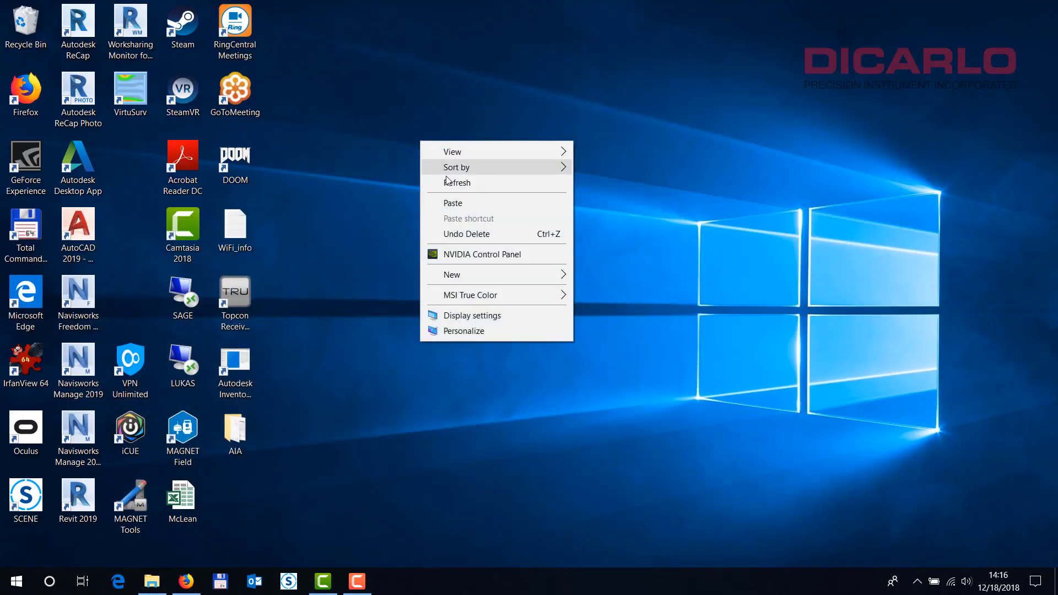
{"action": "mouse_move", "coordinate": [480, 276]}
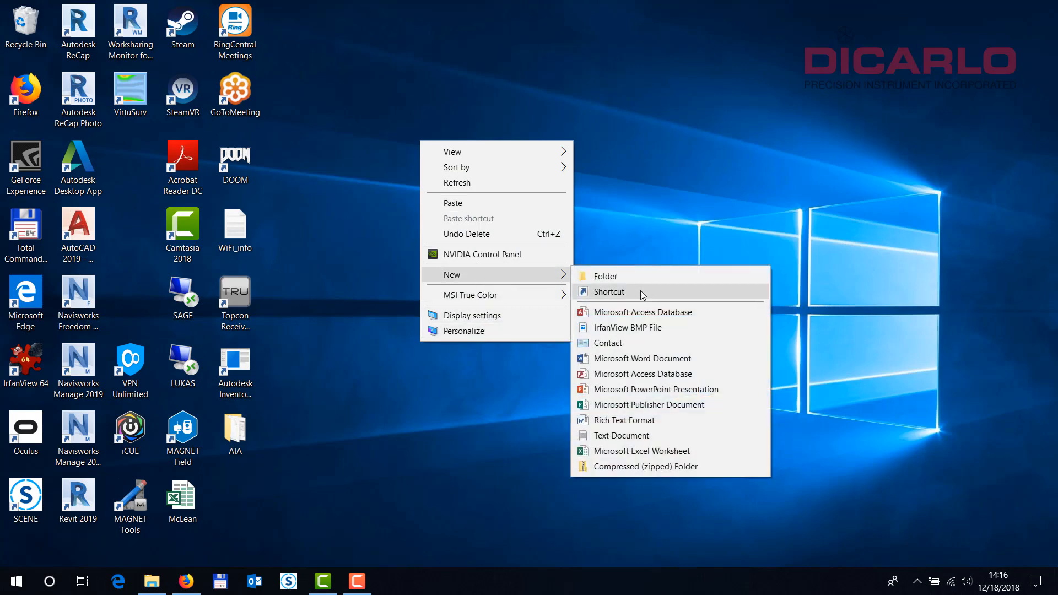
{"action": "left_click", "coordinate": [653, 276]}
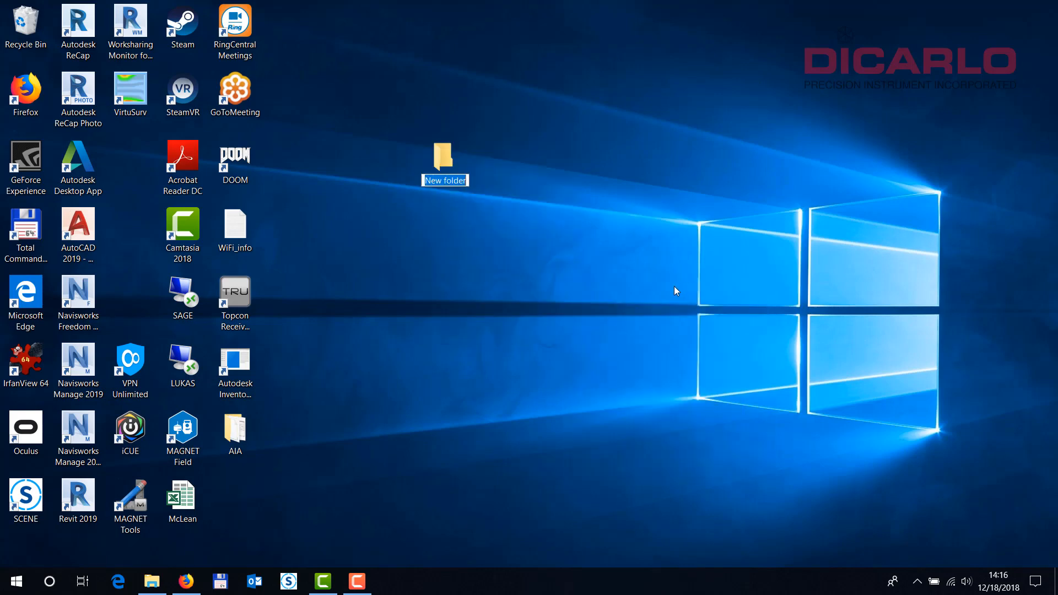
{"action": "type", "text": "Hiper_H"}
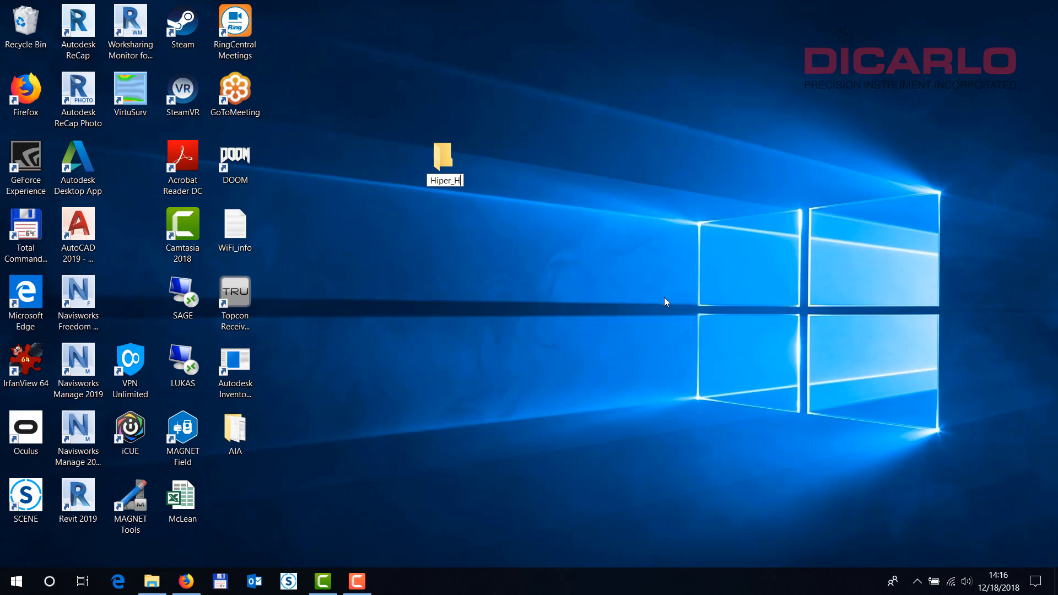
{"action": "type", "text": "R_USB"}
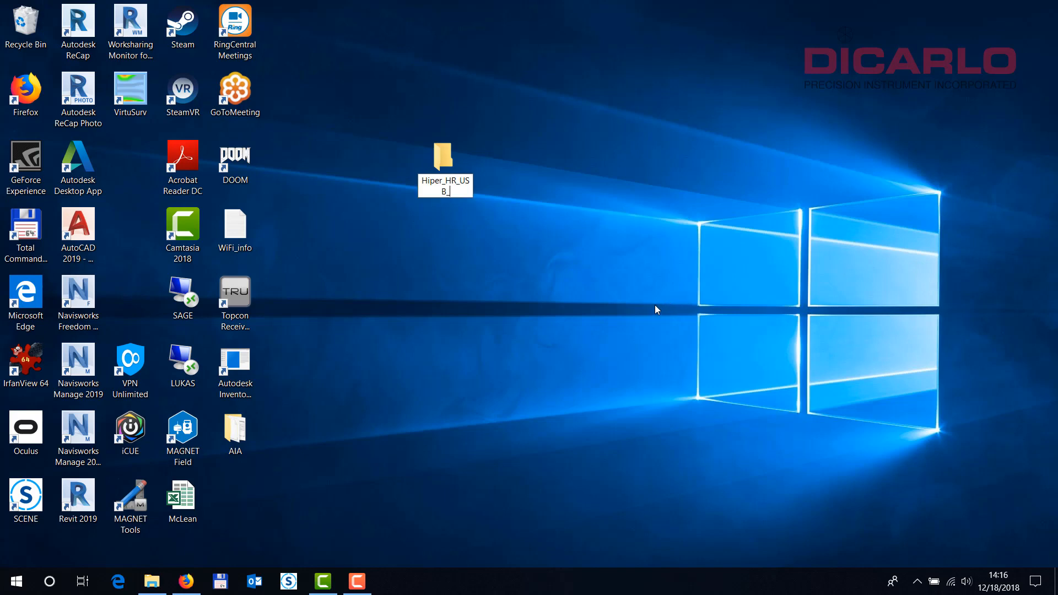
{"action": "type", "text": "_drivers"}
{"action": "key", "text": "Return"}
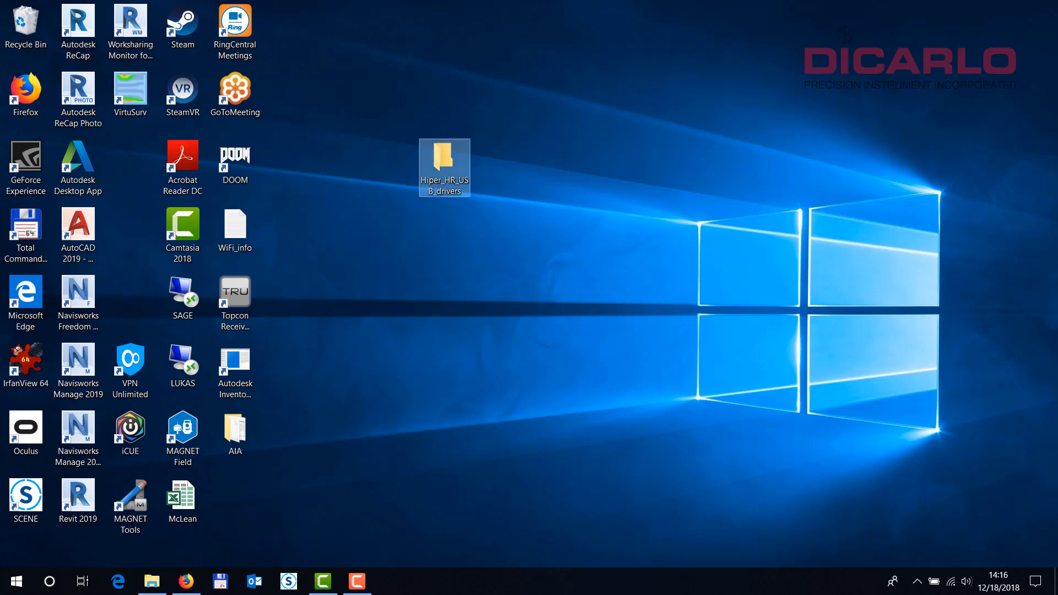
Step: Paste the copied driver folders into Hiper_HR_USB_drivers and close the folder window
{"action": "double_click", "coordinate": [453, 175]}
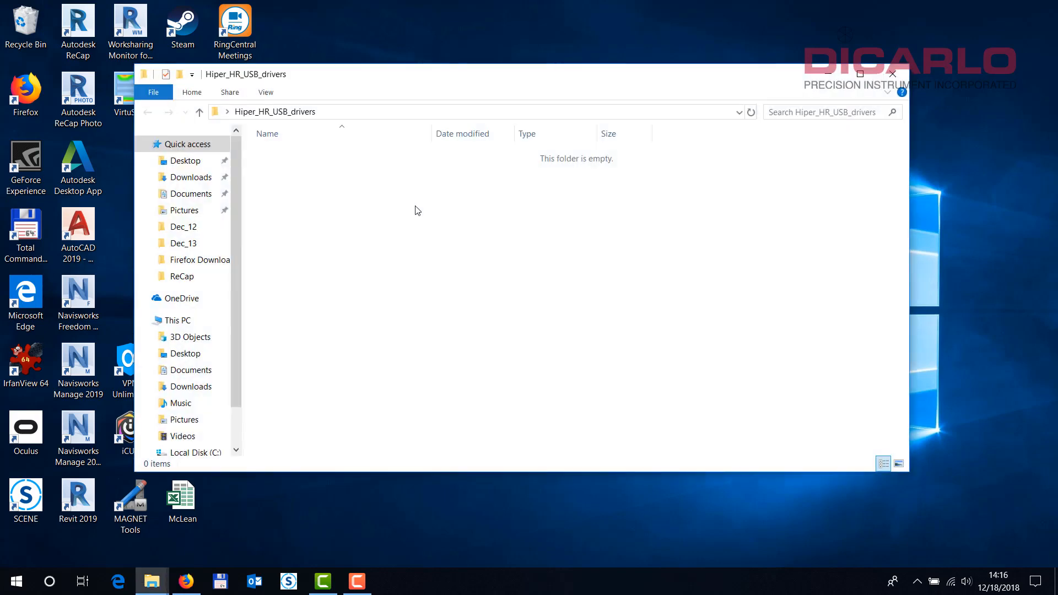
{"action": "right_click", "coordinate": [415, 210]}
{"action": "left_click", "coordinate": [463, 309]}
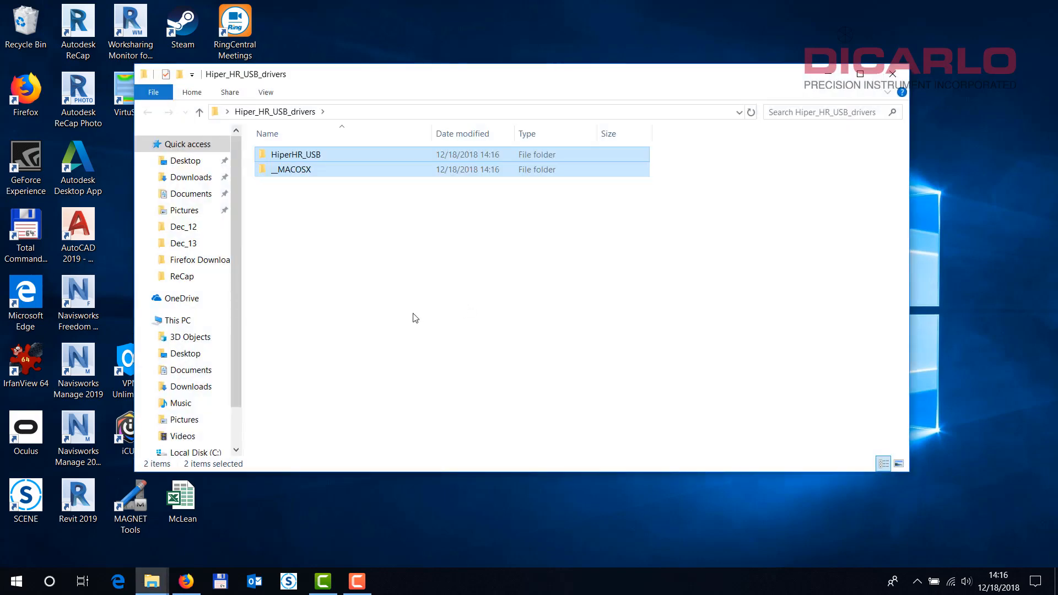
{"action": "left_click", "coordinate": [893, 74]}
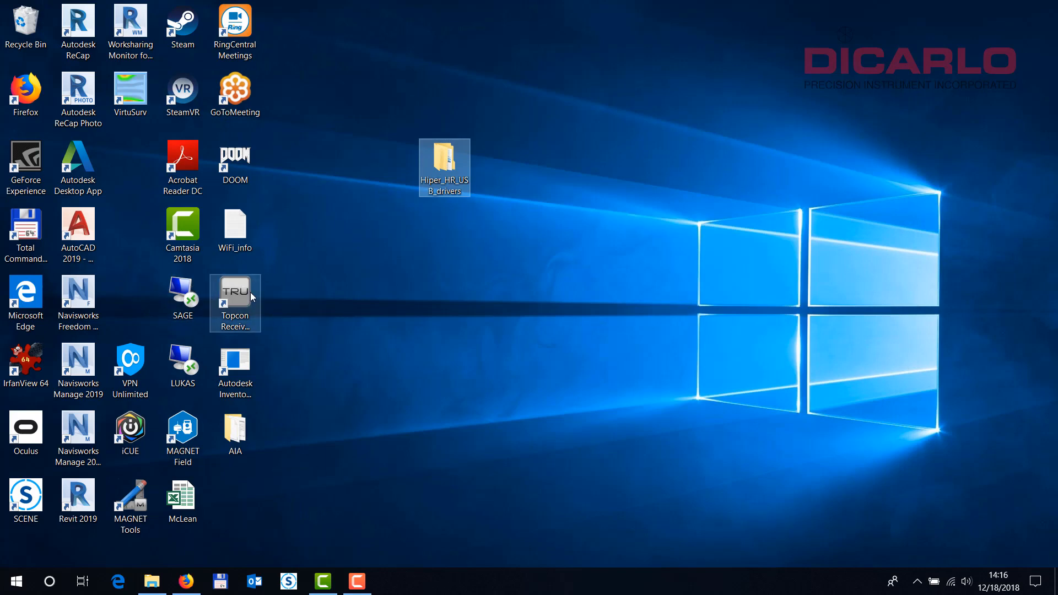
Step: Launch Topcon Receiver Utility from the desktop and set its application mode to Receiver Managing
{"action": "double_click", "coordinate": [233, 295]}
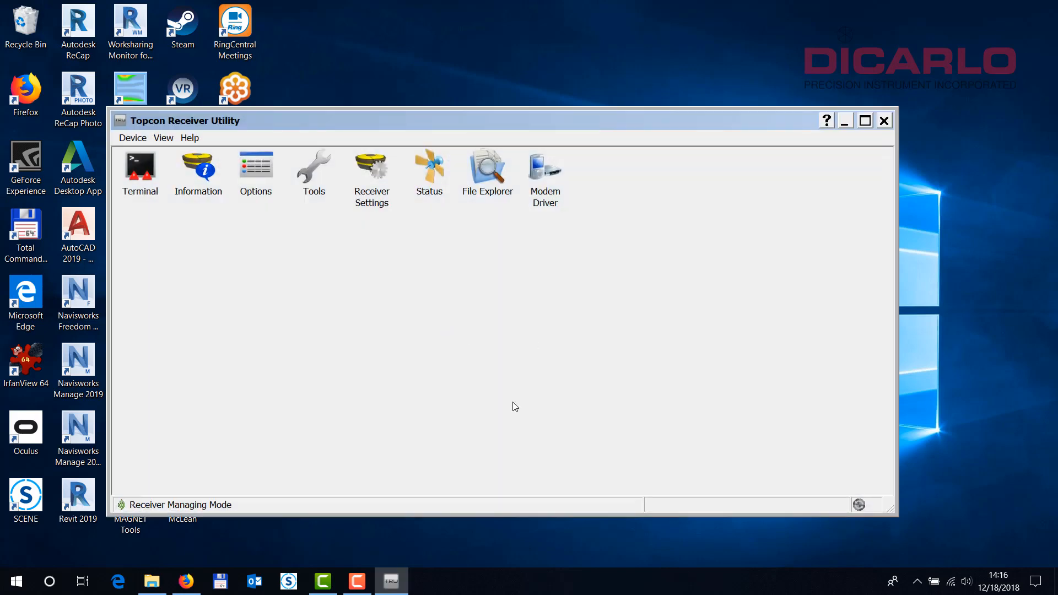
{"action": "left_click", "coordinate": [133, 137]}
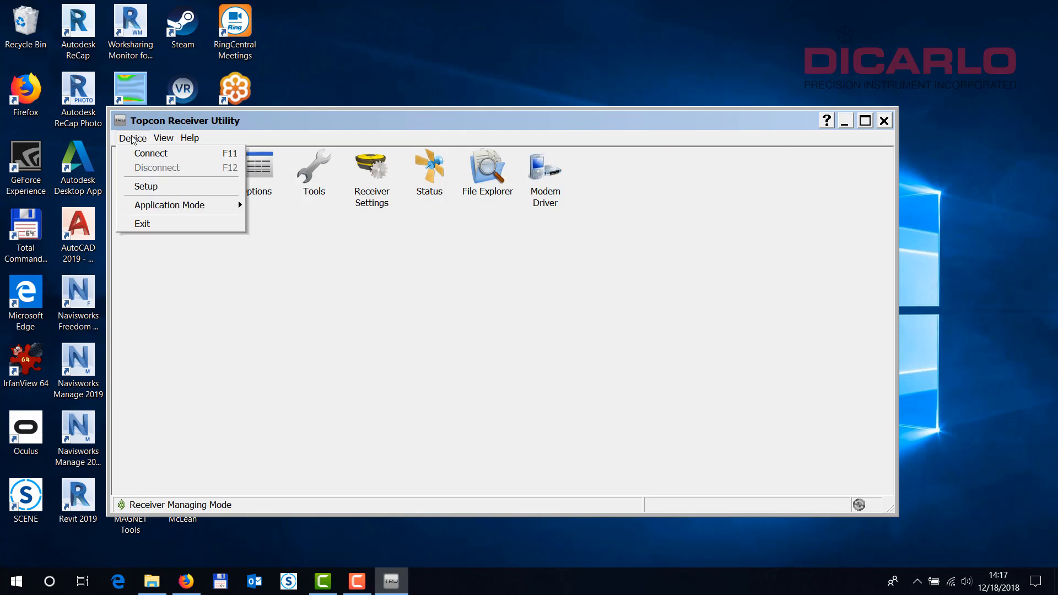
{"action": "mouse_move", "coordinate": [149, 206]}
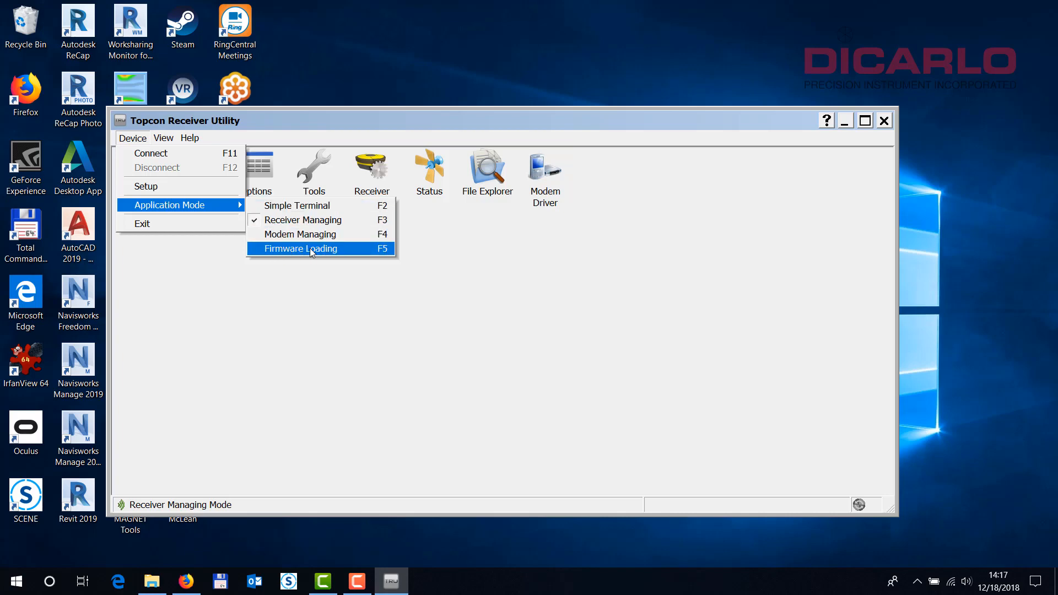
{"action": "left_click", "coordinate": [326, 220]}
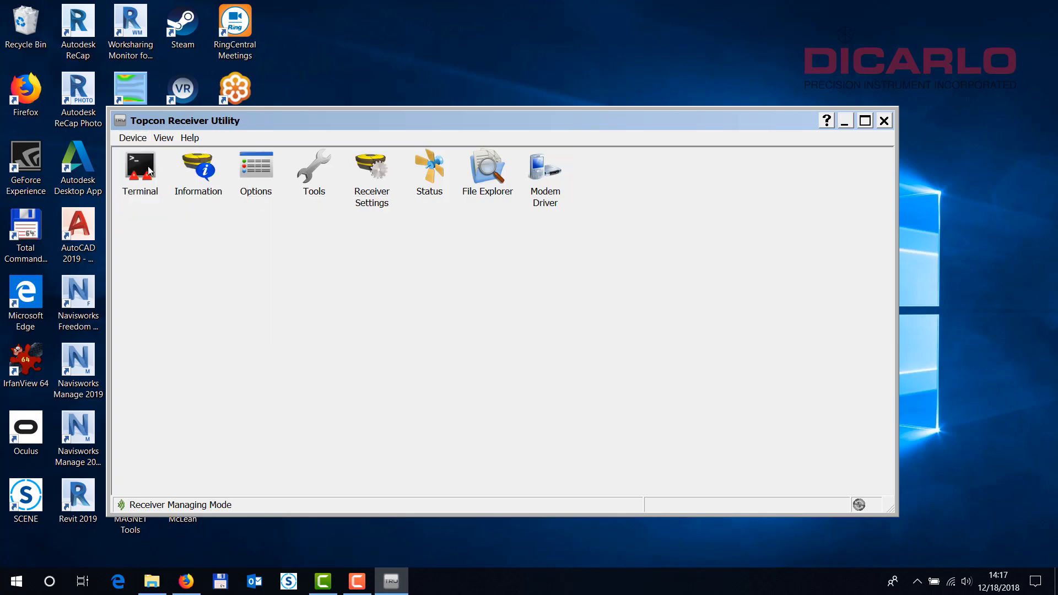
Step: Open the device connection parameters, check the serial port selection, and close the dialog without connecting
{"action": "left_click", "coordinate": [130, 139]}
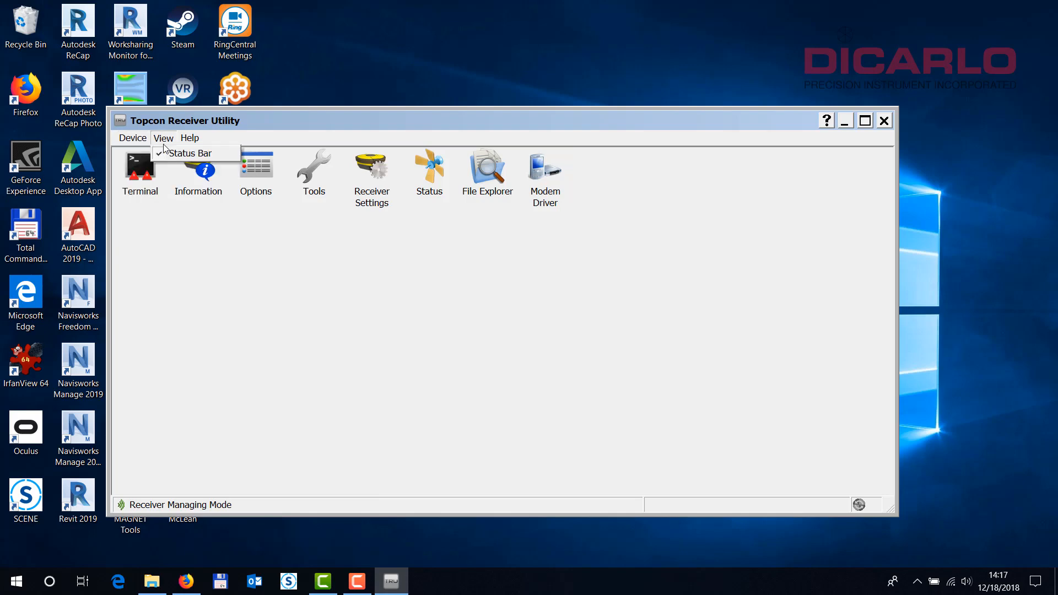
{"action": "left_click", "coordinate": [139, 154]}
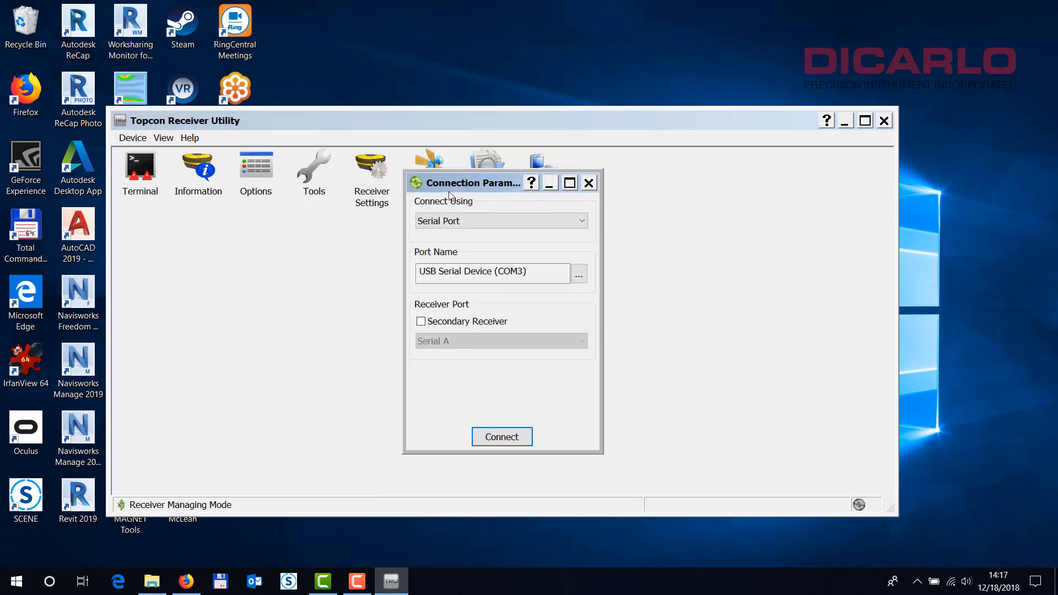
{"action": "left_click", "coordinate": [503, 220]}
{"action": "left_click", "coordinate": [505, 229]}
{"action": "left_click", "coordinate": [579, 274]}
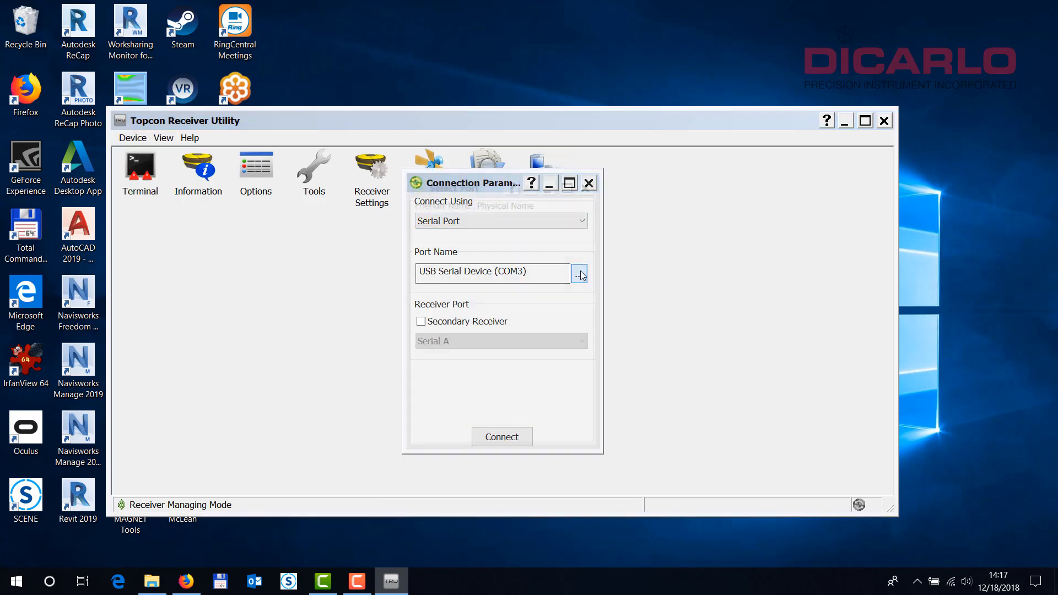
{"action": "left_click", "coordinate": [589, 182]}
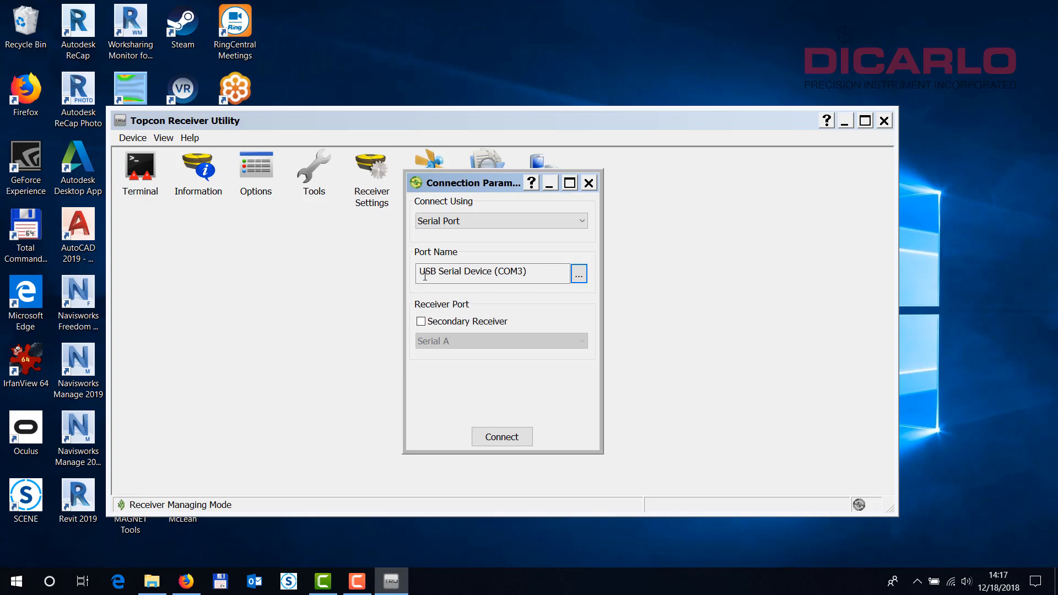
{"action": "left_click", "coordinate": [589, 183]}
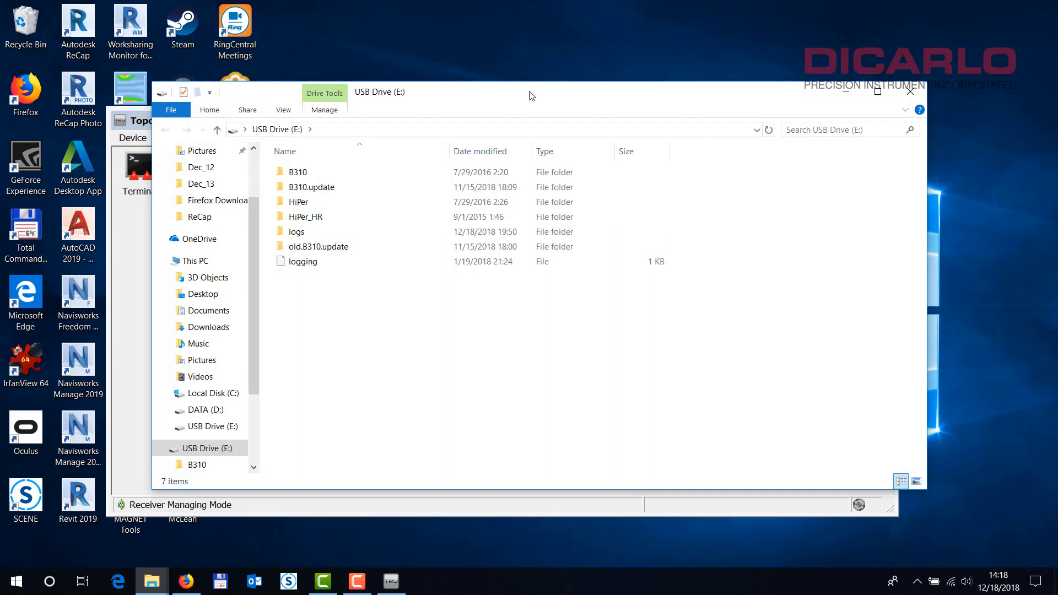
Step: Look over the folders and files on USB Drive (E:) and close its window
{"action": "left_click_drag", "start_coordinate": [531, 96], "coordinate": [564, 65]}
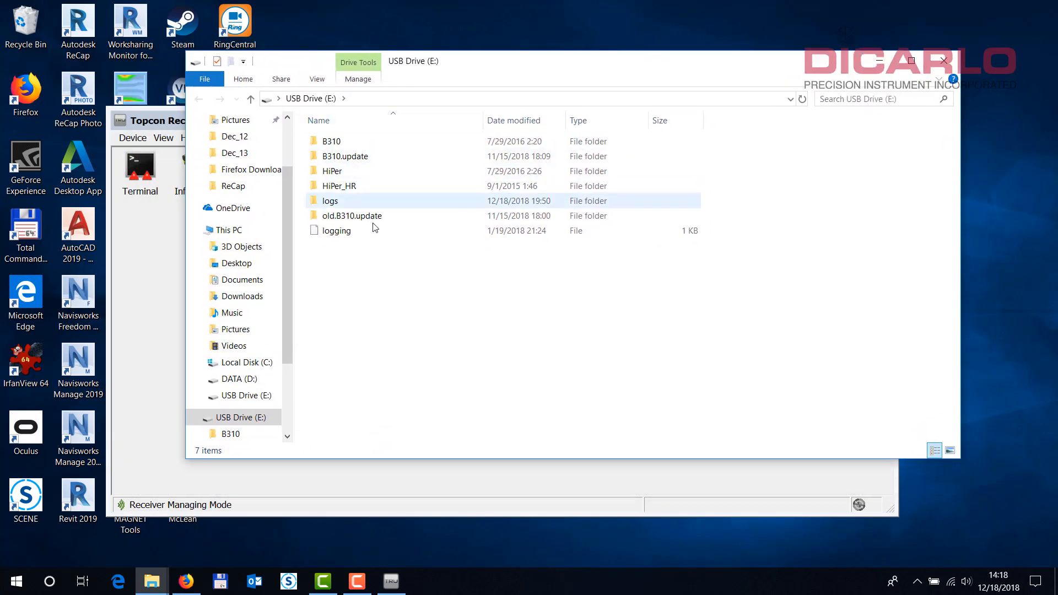
{"action": "left_click_drag", "start_coordinate": [410, 276], "coordinate": [292, 121]}
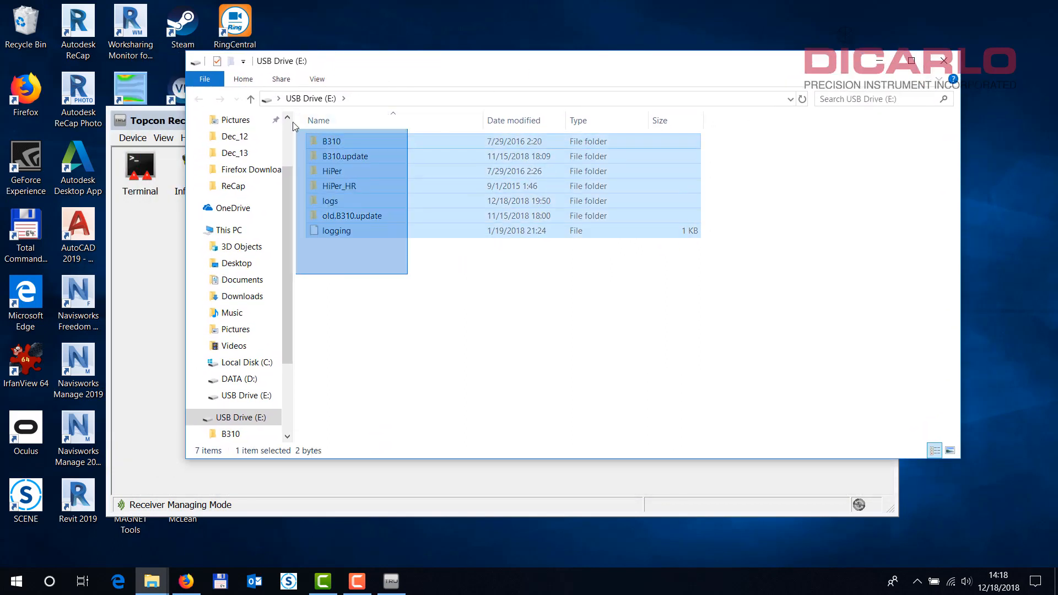
{"action": "left_click", "coordinate": [408, 310]}
{"action": "left_click_drag", "start_coordinate": [414, 297], "coordinate": [308, 131]}
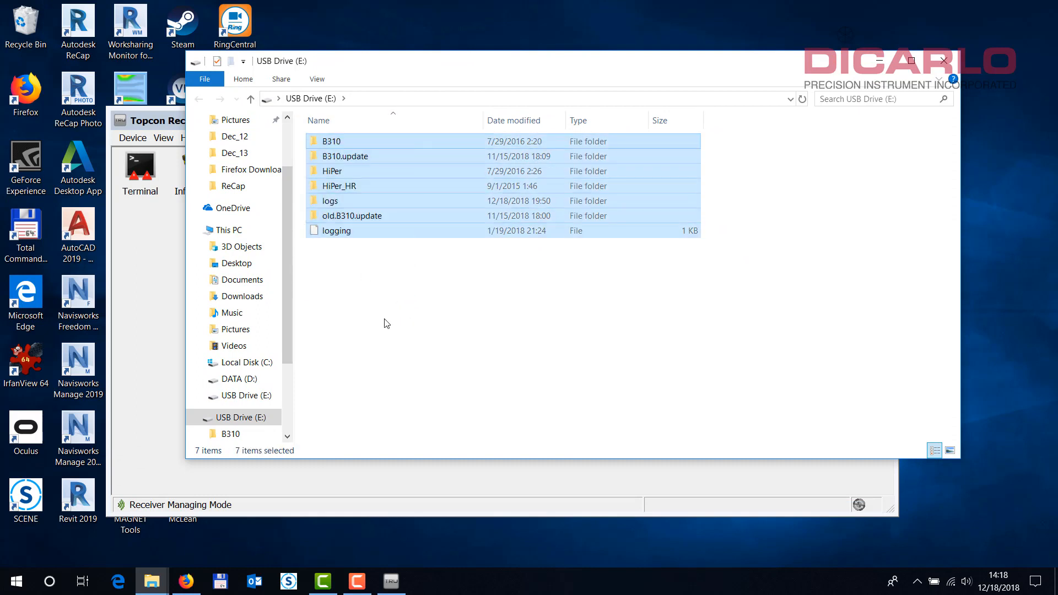
{"action": "left_click", "coordinate": [386, 324]}
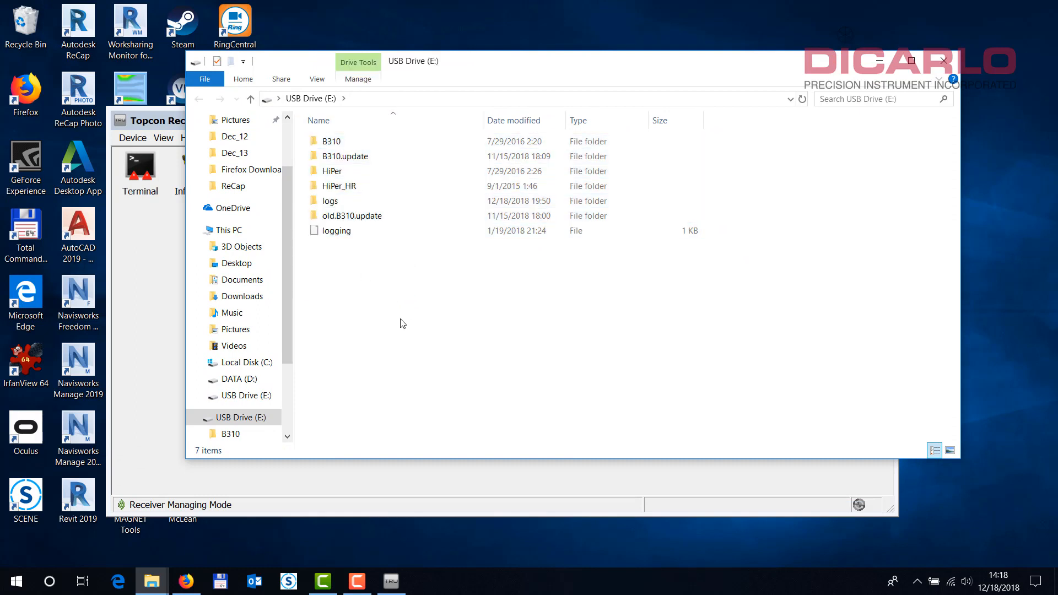
{"action": "left_click", "coordinate": [943, 61]}
Step: Reopen the connection parameters, choose USB as the connection type, and check its list of selectable ports
{"action": "left_click", "coordinate": [132, 138]}
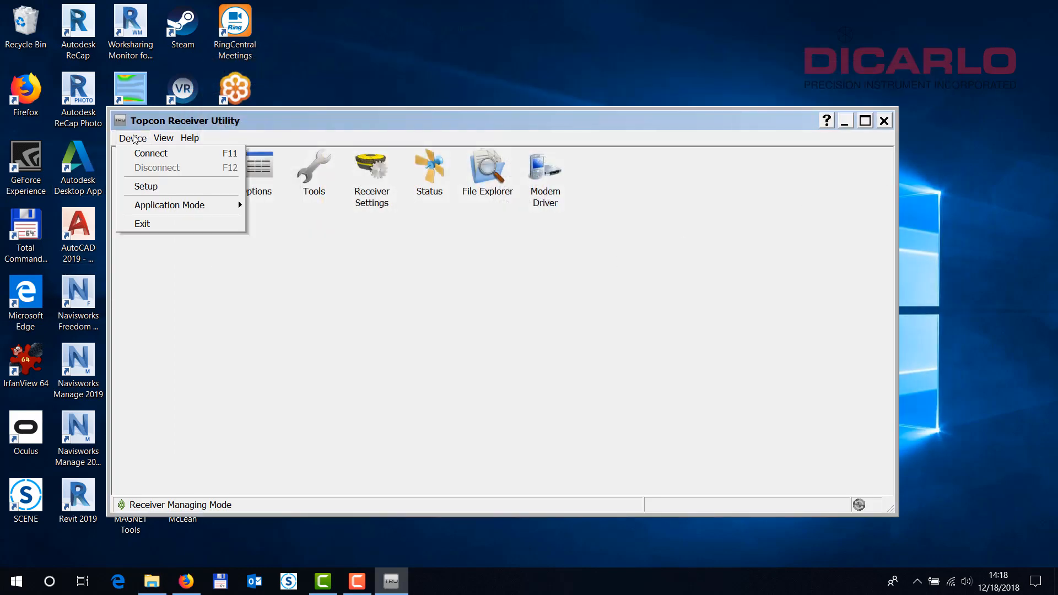
{"action": "left_click", "coordinate": [139, 154]}
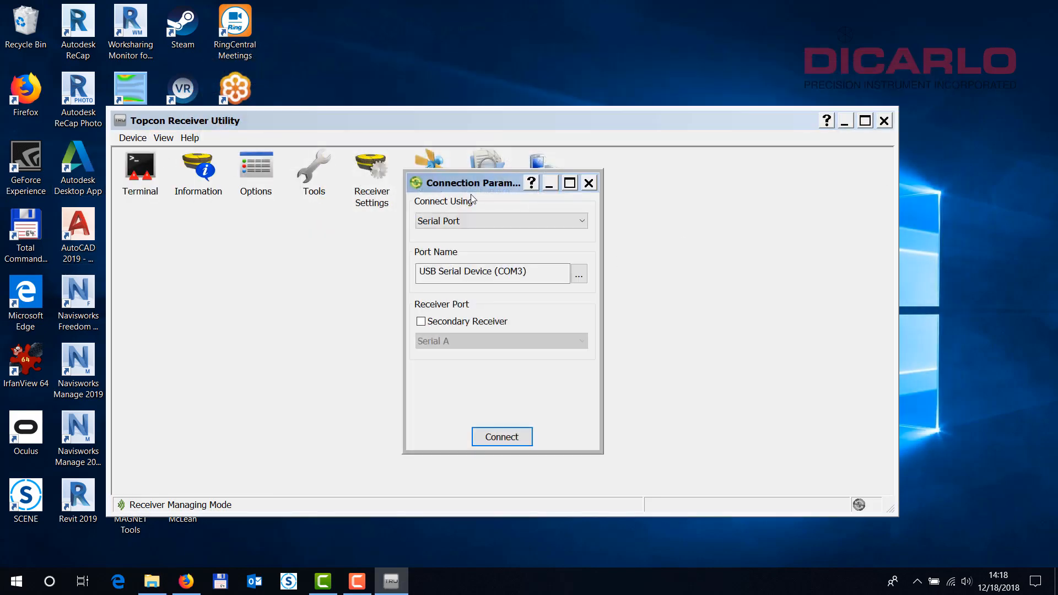
{"action": "left_click", "coordinate": [459, 221]}
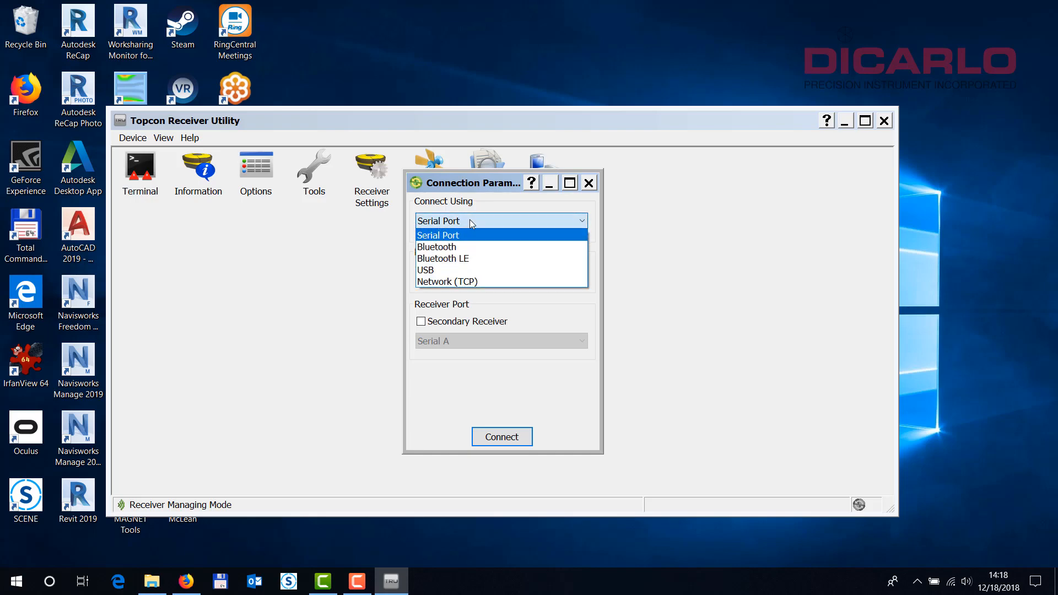
{"action": "left_click", "coordinate": [441, 270]}
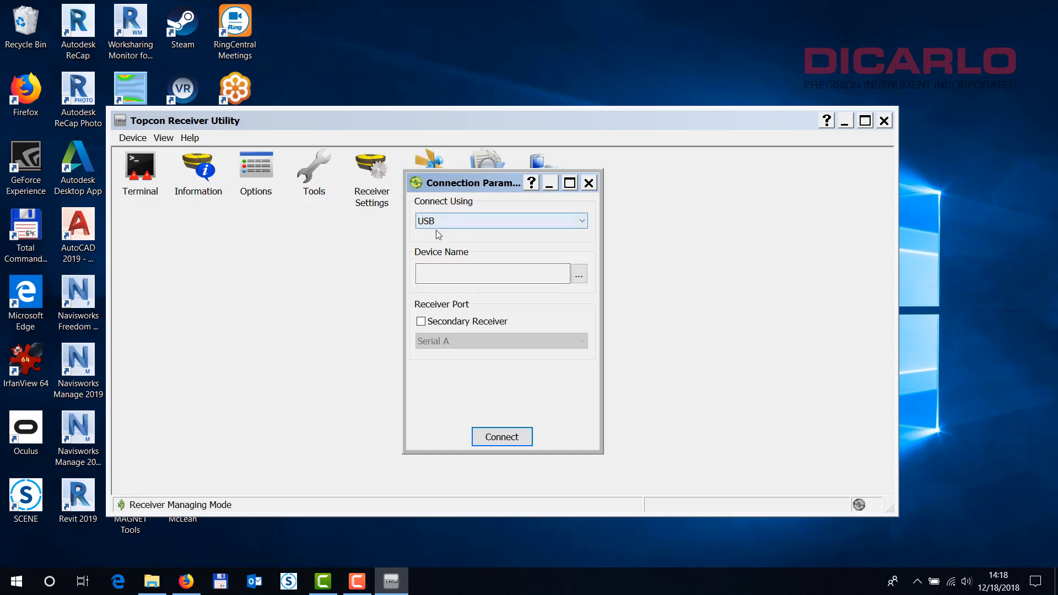
{"action": "left_click", "coordinate": [580, 276]}
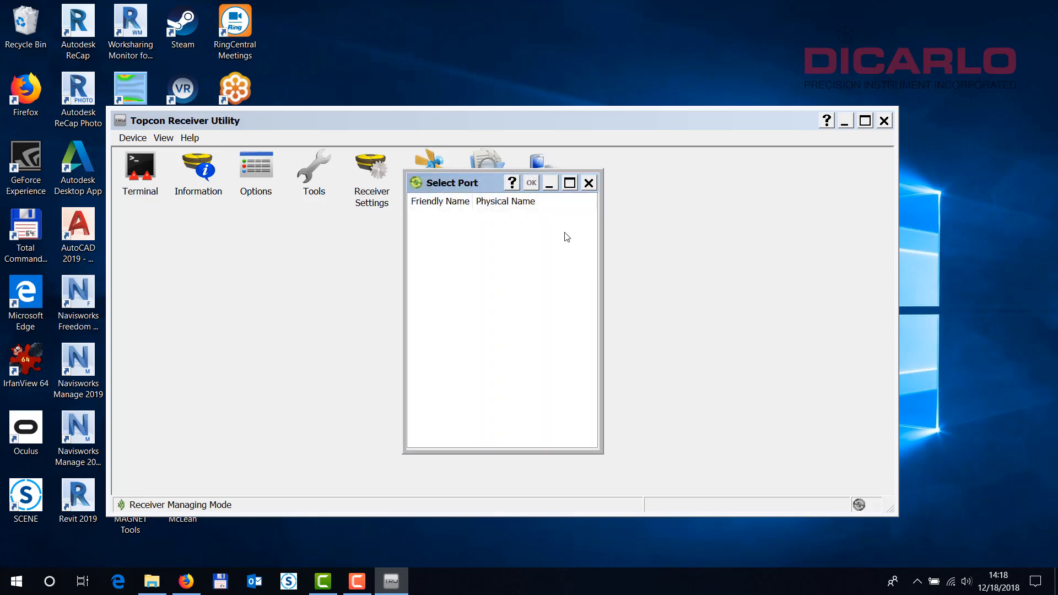
{"action": "left_click", "coordinate": [589, 188]}
Step: Connect to the receiver using Serial Port with USB Serial Device (COM3) as the port
{"action": "left_click", "coordinate": [538, 222]}
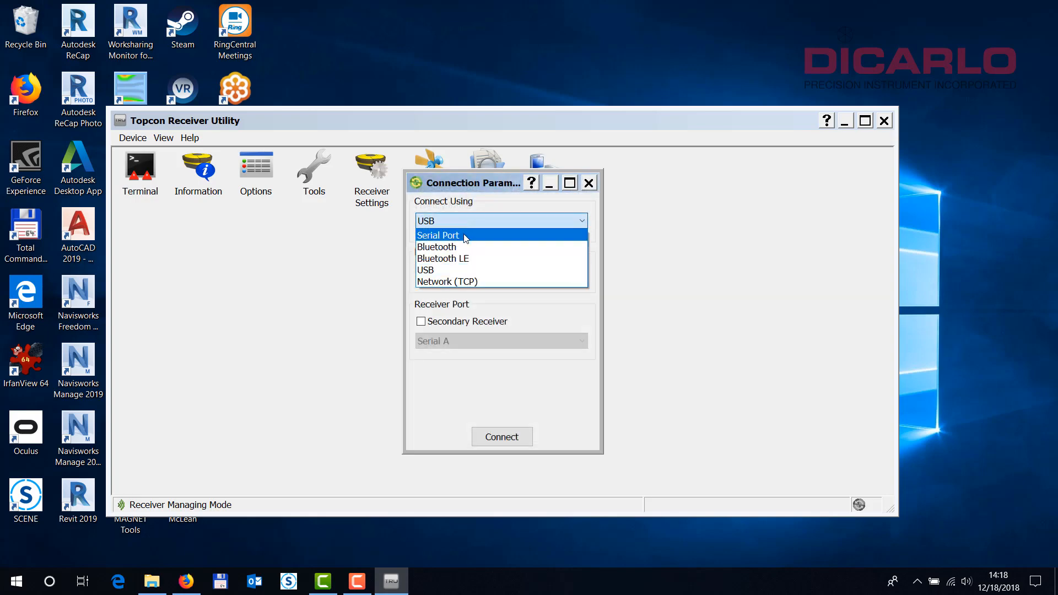
{"action": "left_click", "coordinate": [440, 237]}
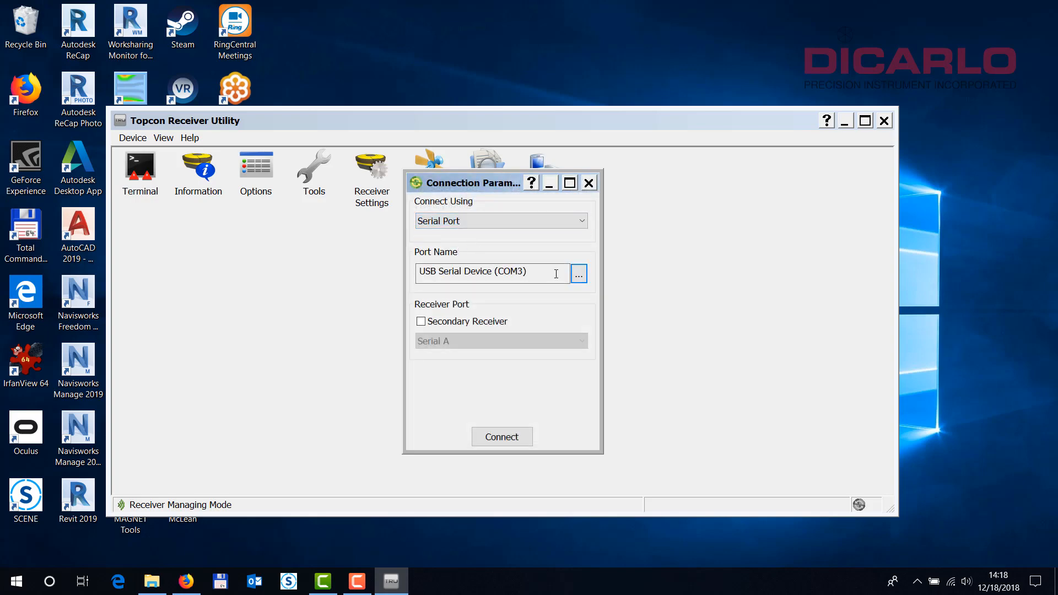
{"action": "left_click", "coordinate": [577, 275]}
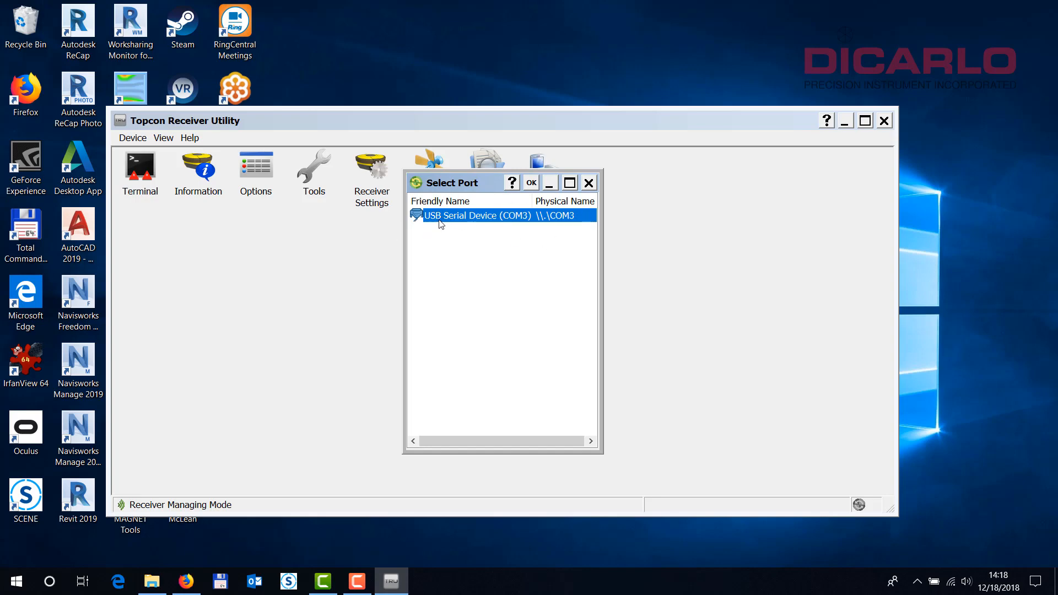
{"action": "left_click", "coordinate": [531, 184]}
{"action": "left_click", "coordinate": [501, 439]}
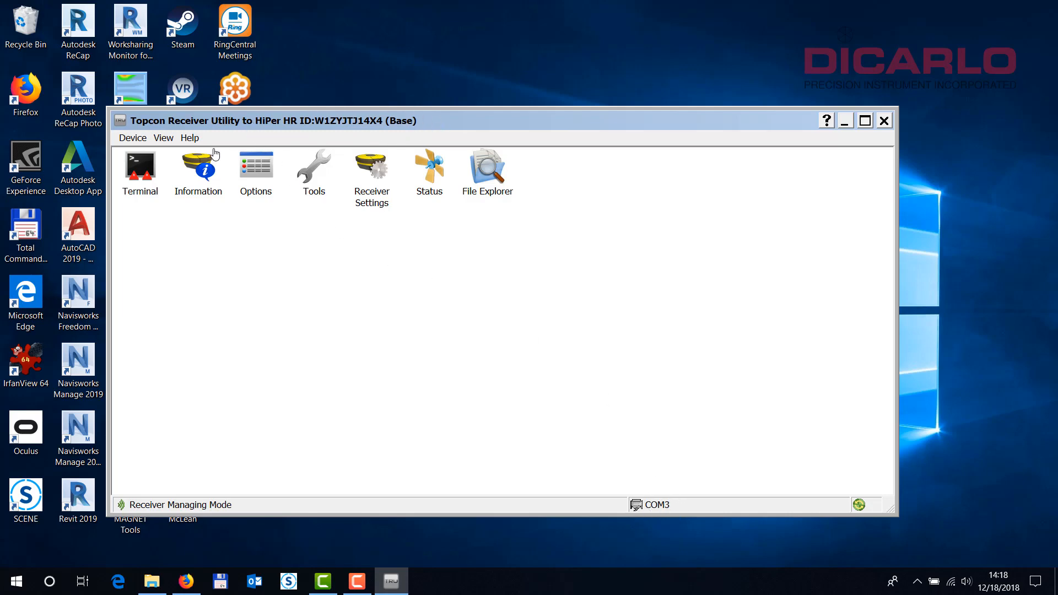
Step: View the receiver information in an enlarged window, review the firmware and board details, and close it
{"action": "double_click", "coordinate": [194, 174]}
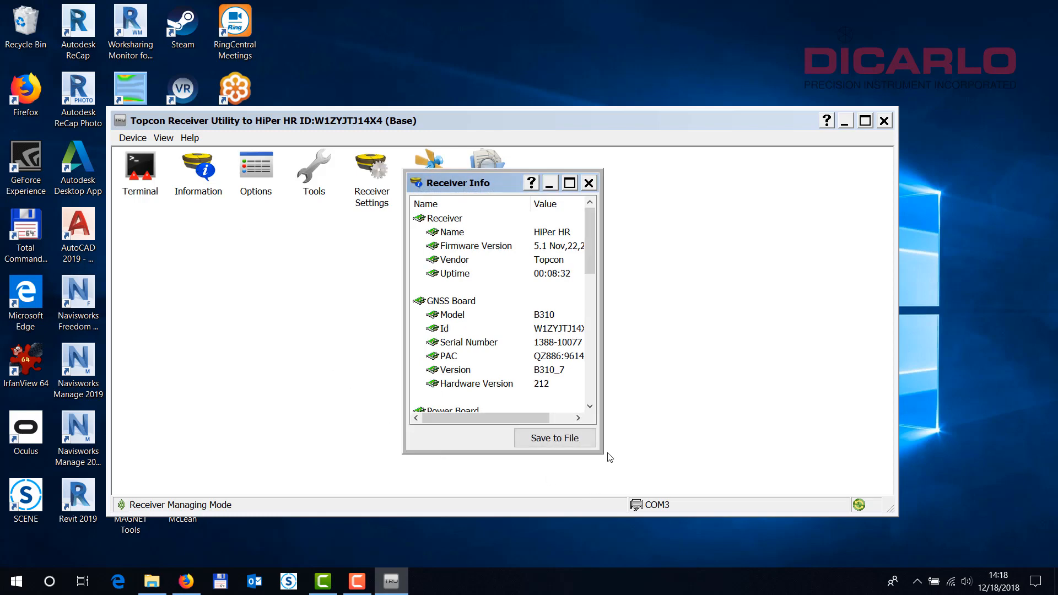
{"action": "left_click_drag", "start_coordinate": [600, 451], "coordinate": [744, 483]}
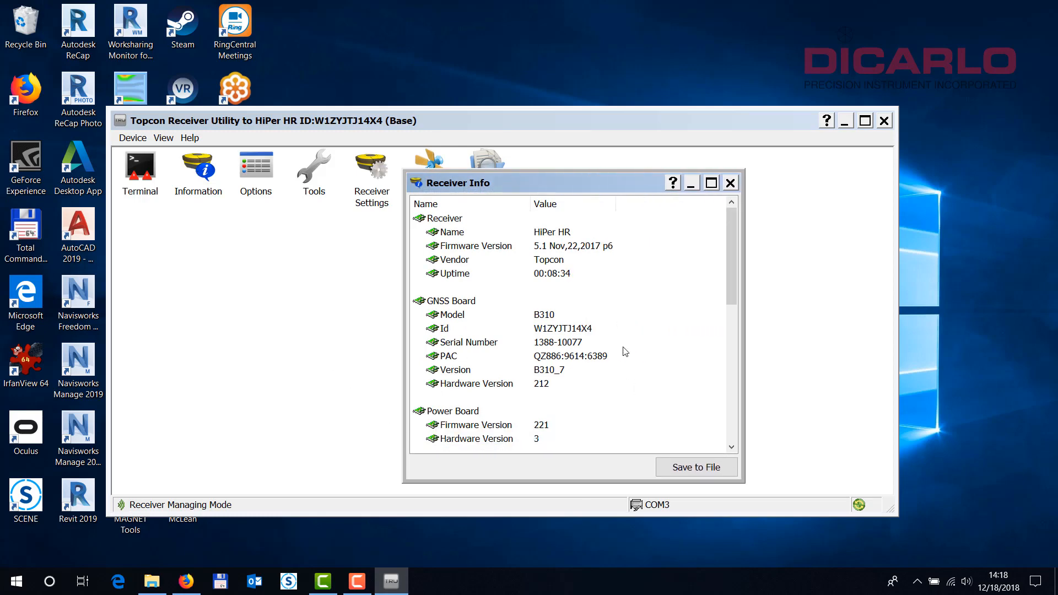
{"action": "scroll", "coordinate": [566, 303], "scroll_direction": "down", "scroll_amount": 4}
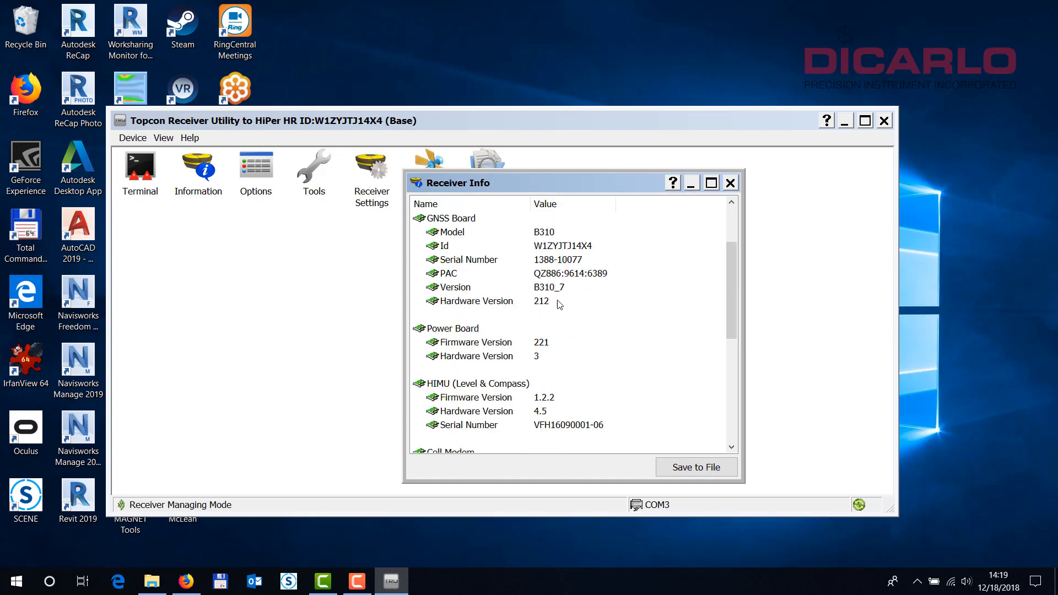
{"action": "scroll", "coordinate": [572, 289], "scroll_direction": "up", "scroll_amount": 4}
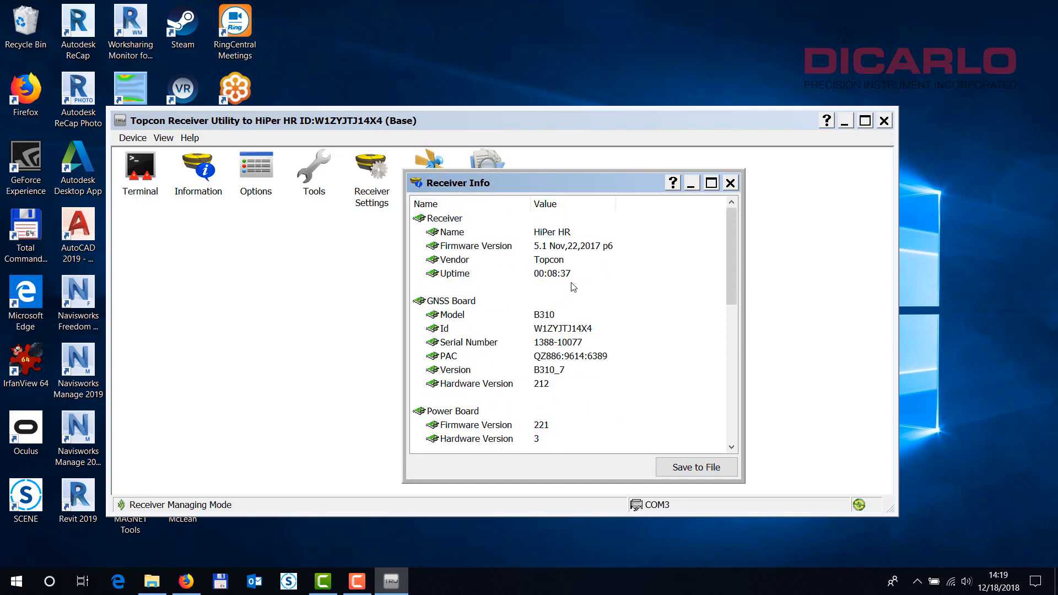
{"action": "left_click", "coordinate": [730, 182]}
Step: Disconnect the receiver and move the utility window slightly aside on the desktop
{"action": "left_click", "coordinate": [133, 138]}
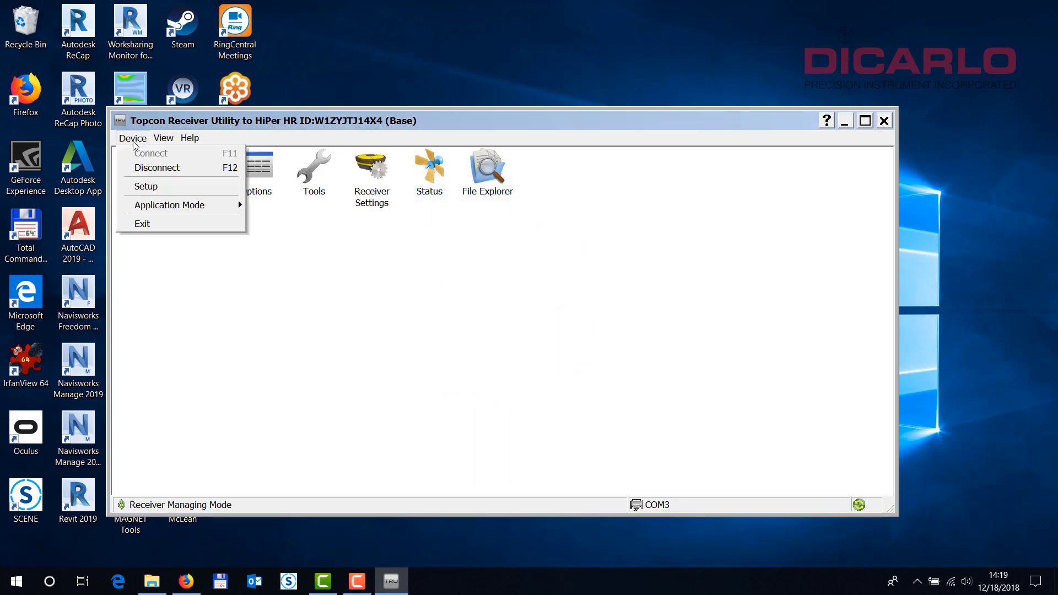
{"action": "left_click", "coordinate": [155, 167]}
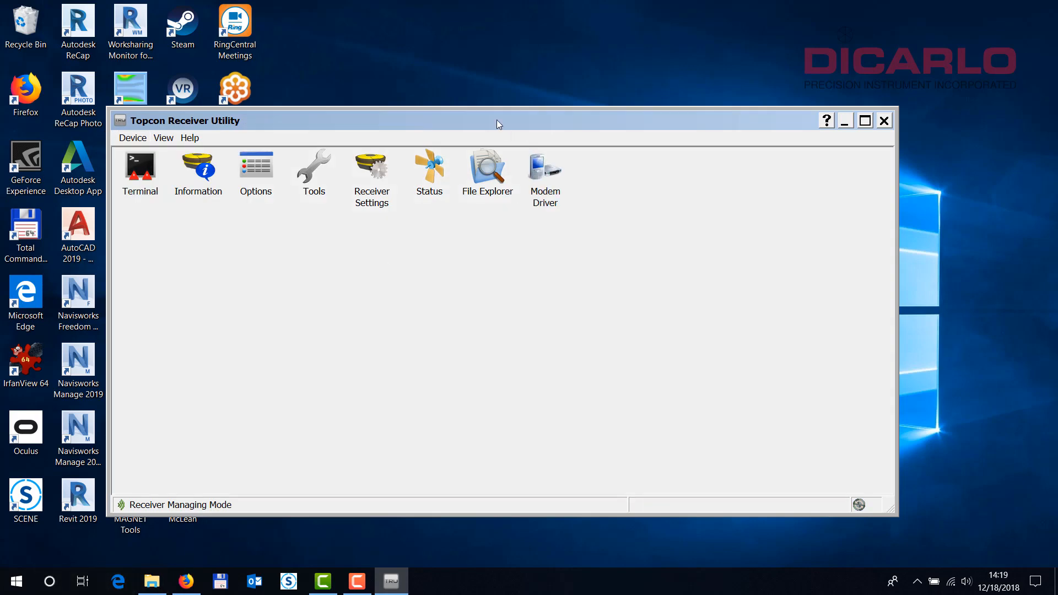
{"action": "left_click_drag", "start_coordinate": [497, 120], "coordinate": [479, 95]}
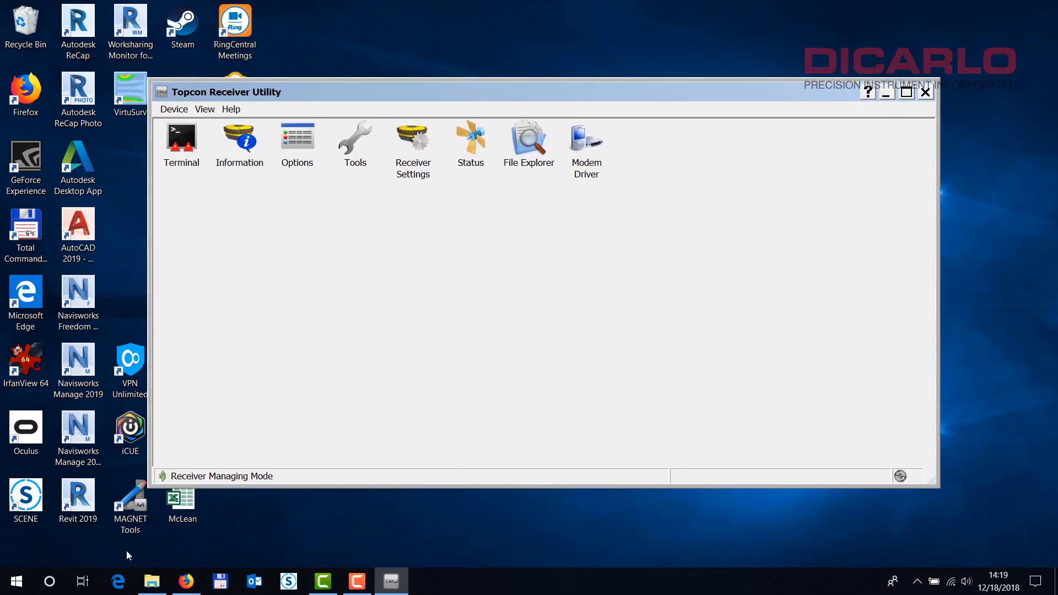
Step: Search Windows for "device man" and open Device Manager
{"action": "left_click", "coordinate": [49, 582]}
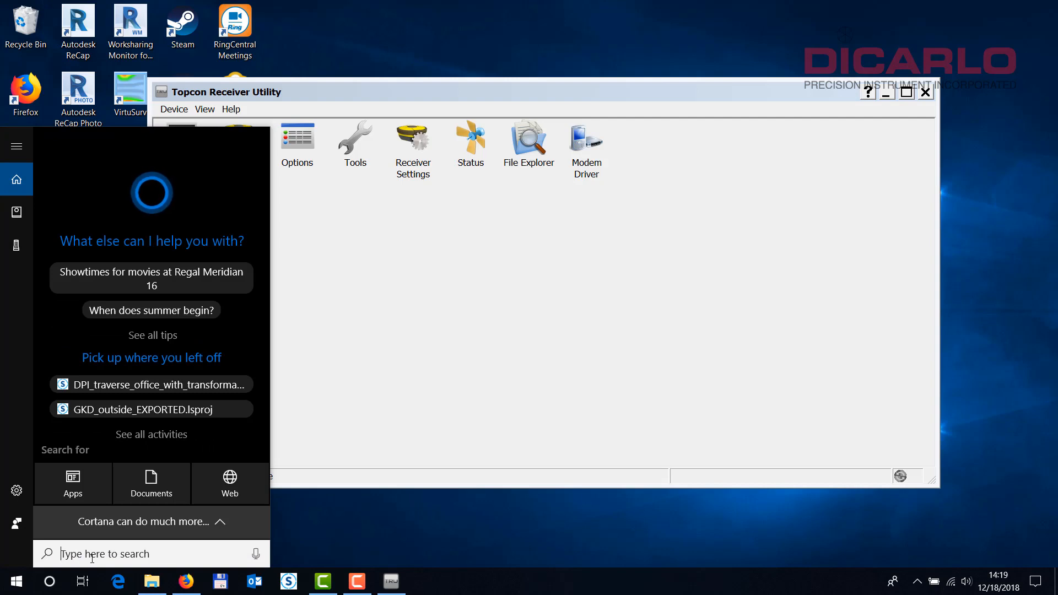
{"action": "type", "text": "device"}
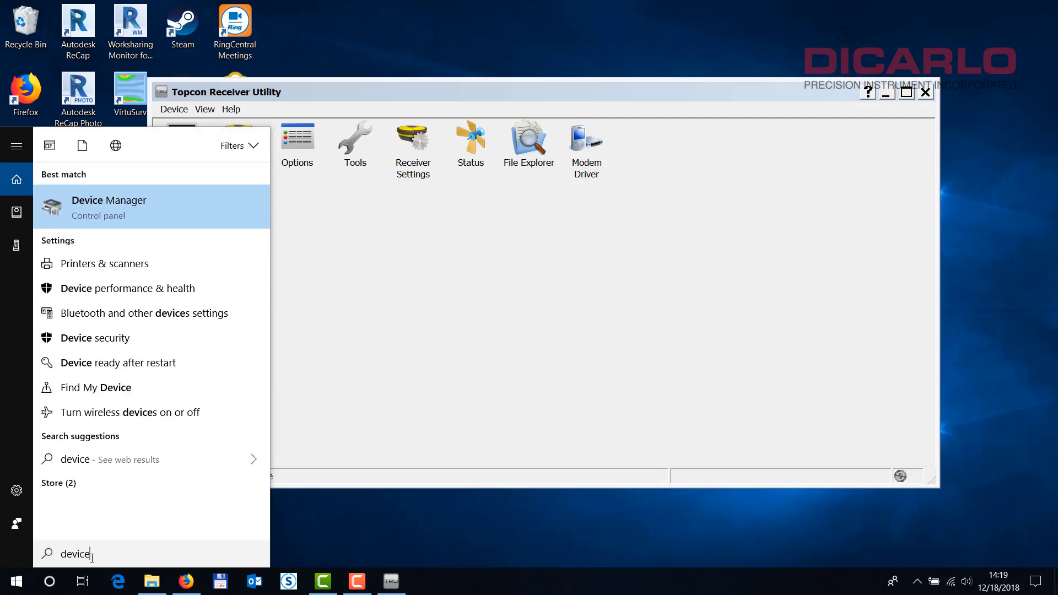
{"action": "type", "text": " man"}
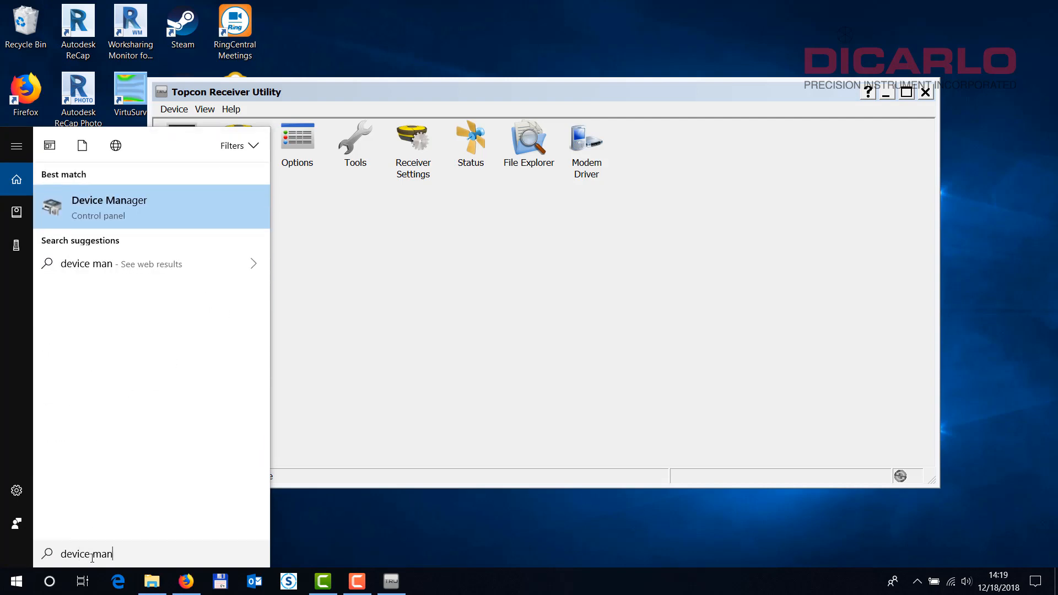
{"action": "left_click", "coordinate": [127, 210]}
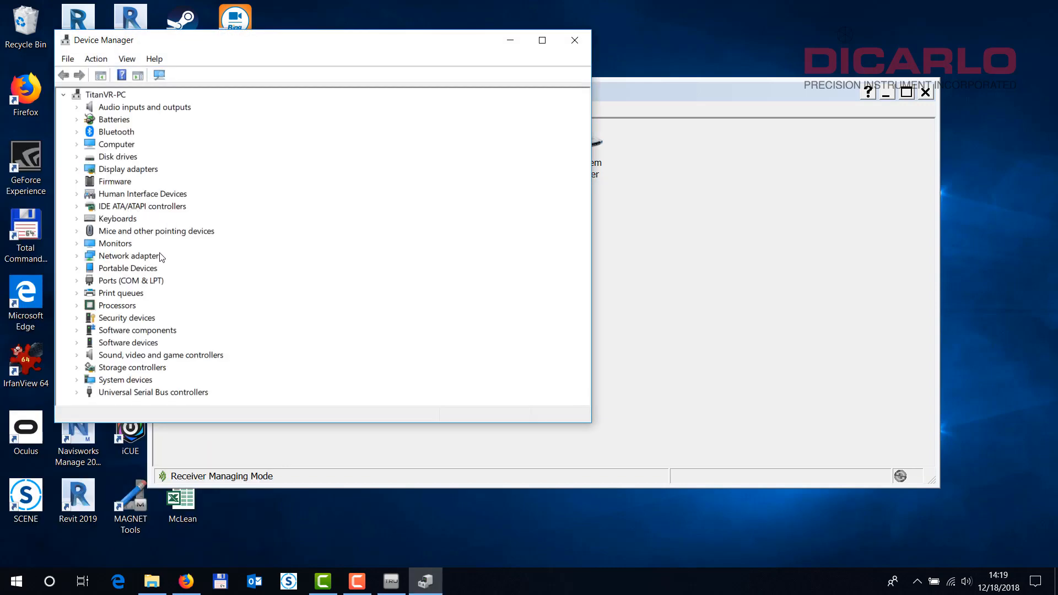
Step: Start a driver update for USB Serial Device (COM3) under Ports (COM & LPT), choosing to browse the computer for driver software
{"action": "left_click", "coordinate": [77, 281]}
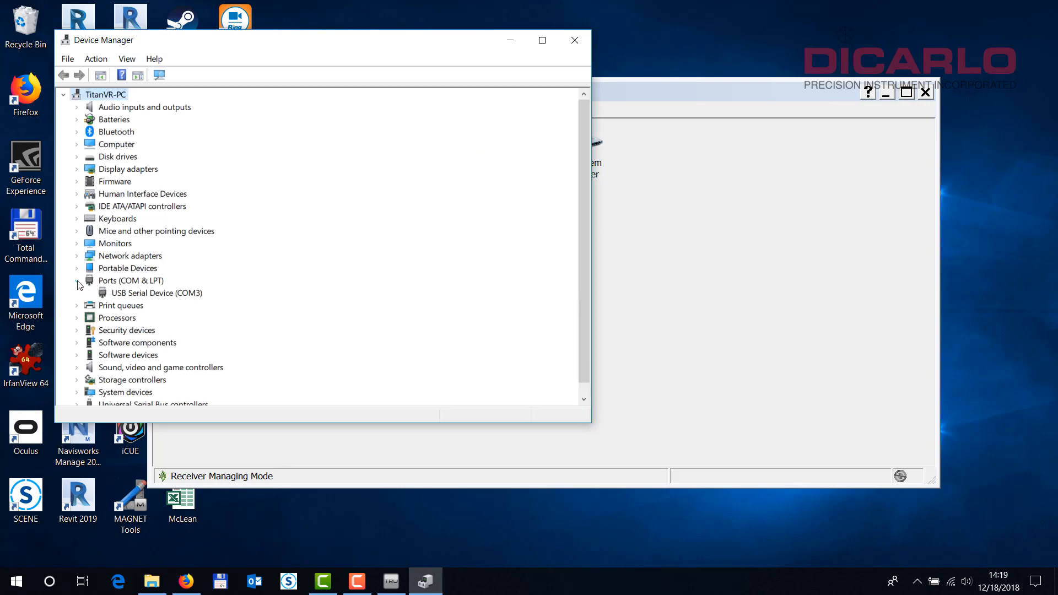
{"action": "left_click", "coordinate": [142, 297]}
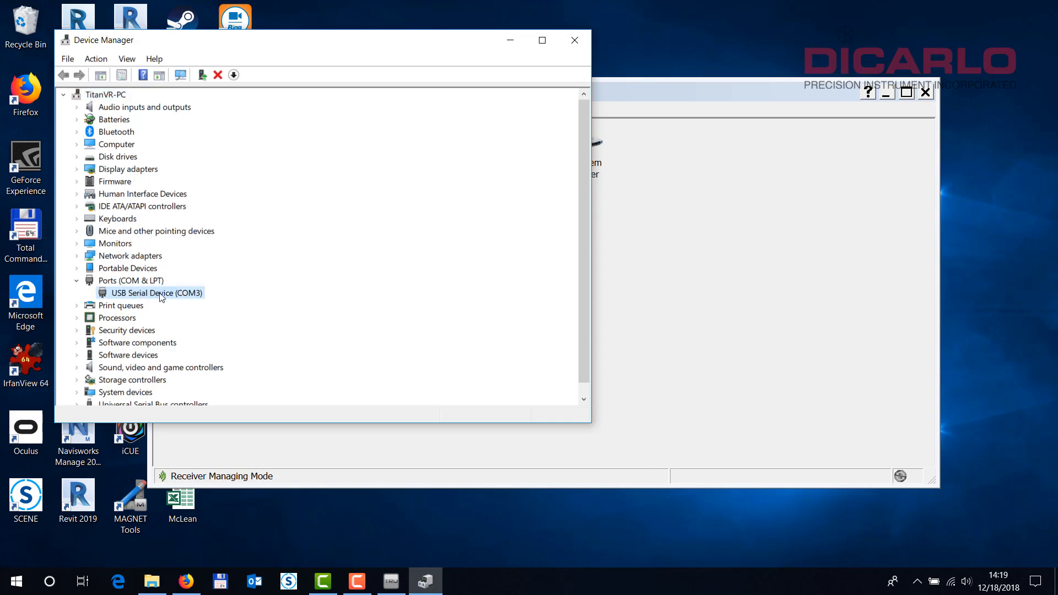
{"action": "right_click", "coordinate": [161, 297]}
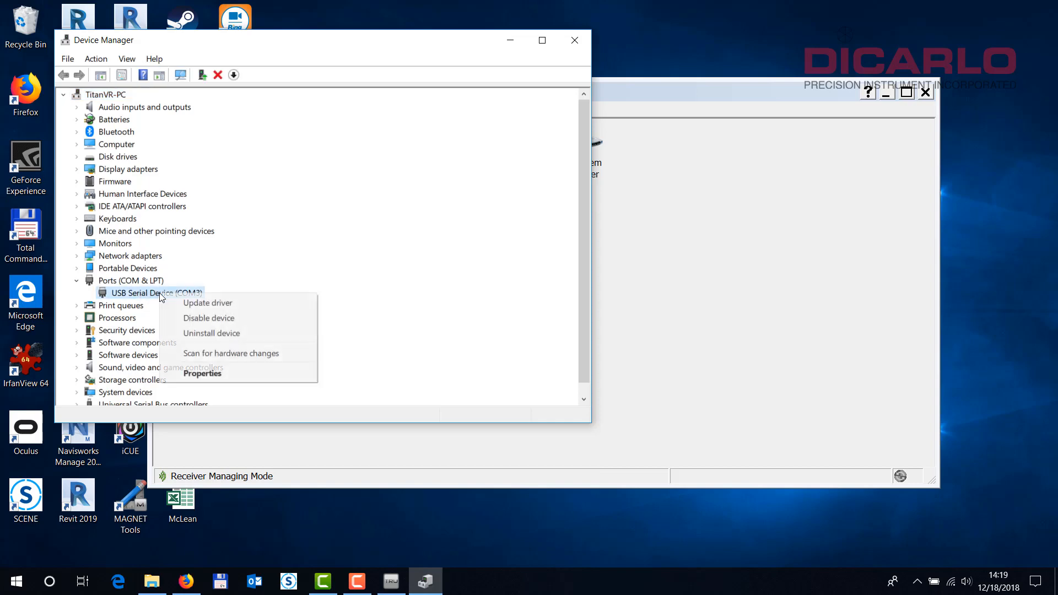
{"action": "left_click", "coordinate": [203, 305]}
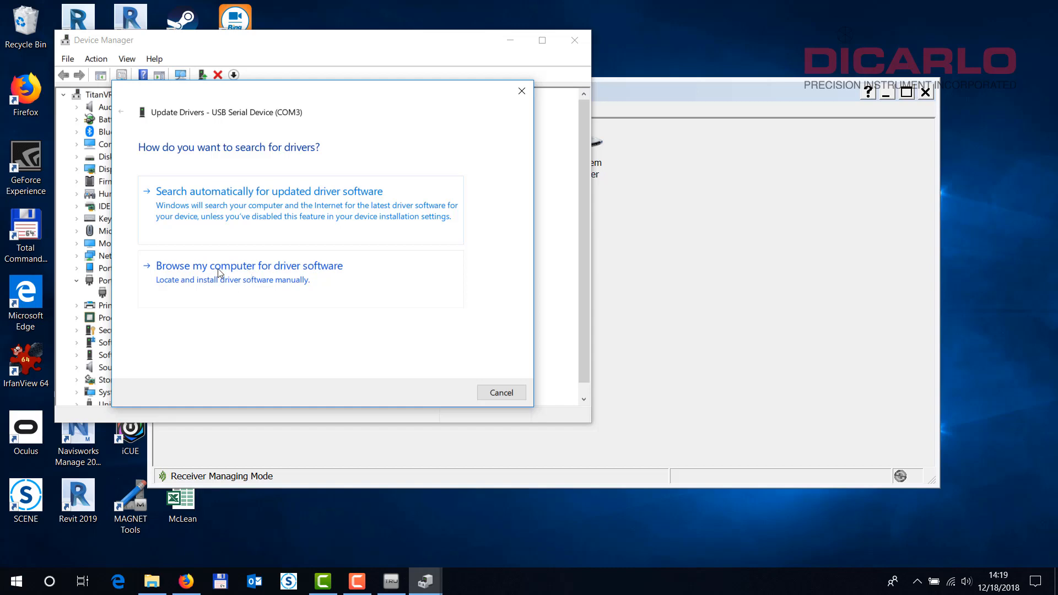
{"action": "left_click", "coordinate": [197, 272]}
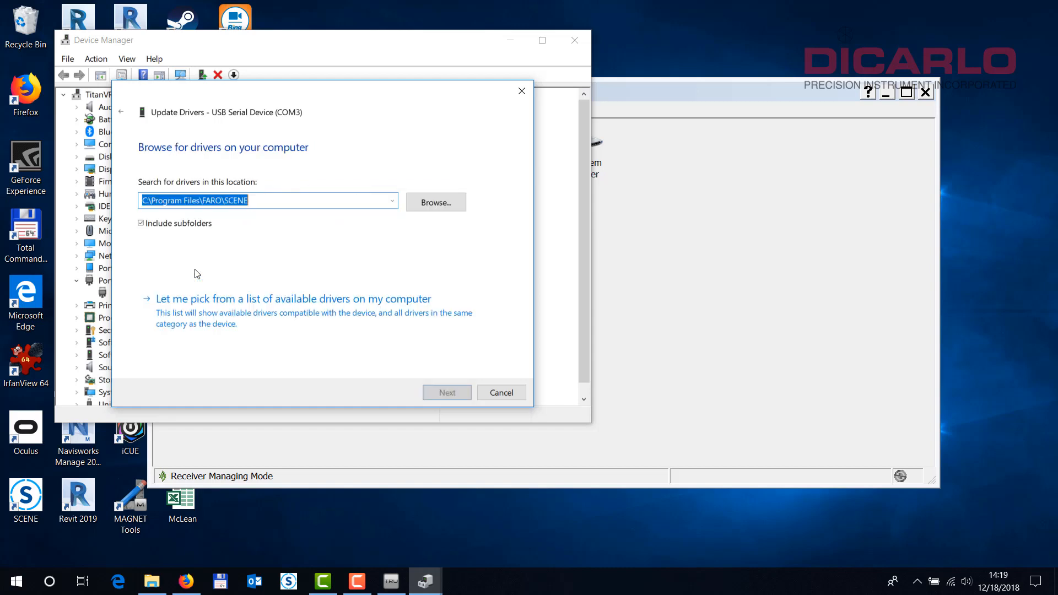
Step: Set the driver search location to the HiperHR_USB folder inside Hiper_HR_USB_drivers on the Desktop
{"action": "left_click", "coordinate": [446, 205]}
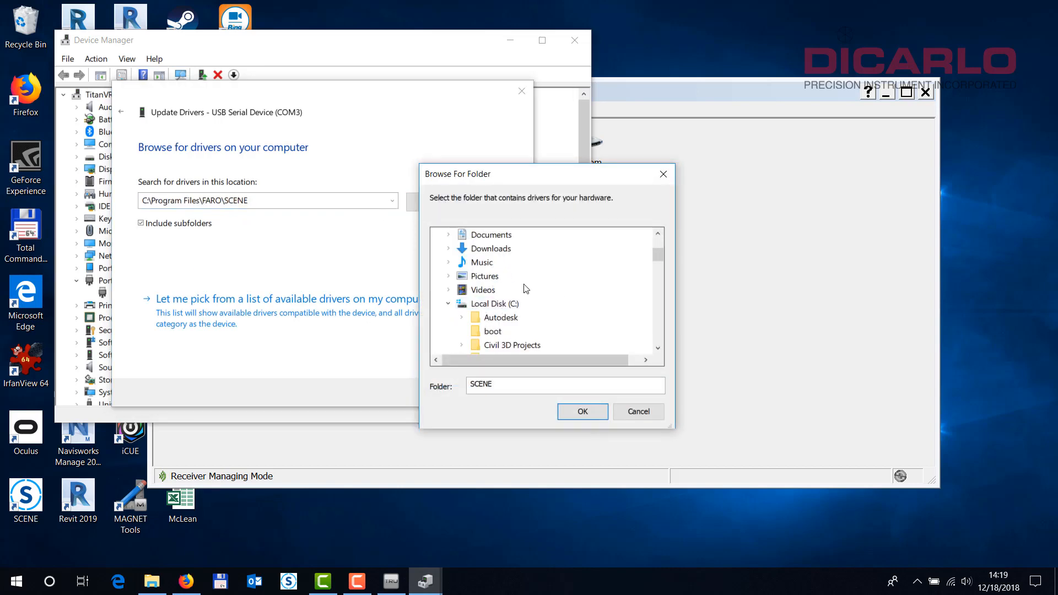
{"action": "scroll", "coordinate": [521, 288], "scroll_direction": "up", "scroll_amount": 1}
{"action": "double_click", "coordinate": [489, 265]}
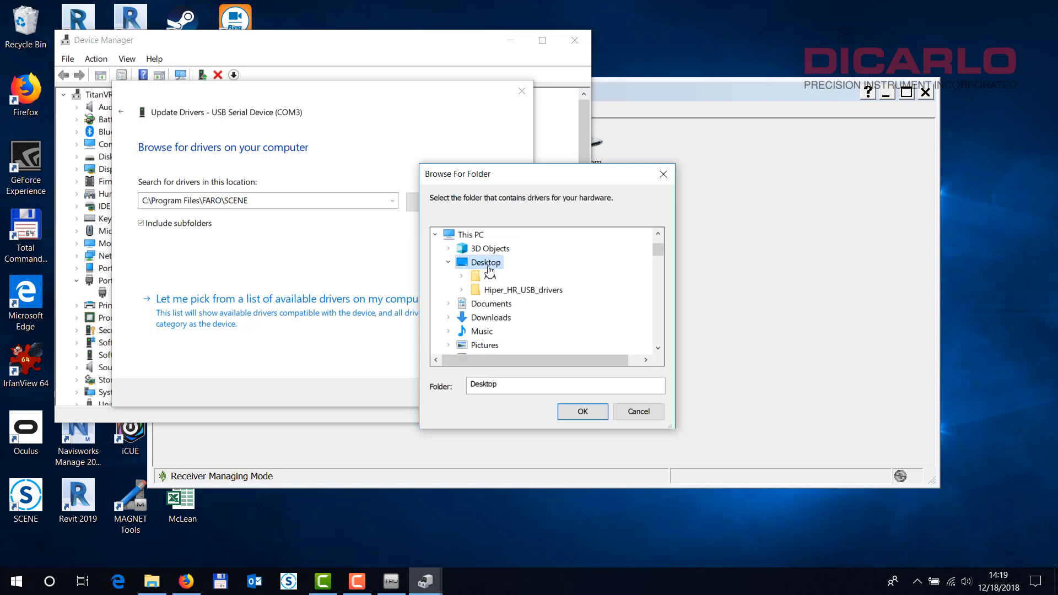
{"action": "double_click", "coordinate": [499, 290]}
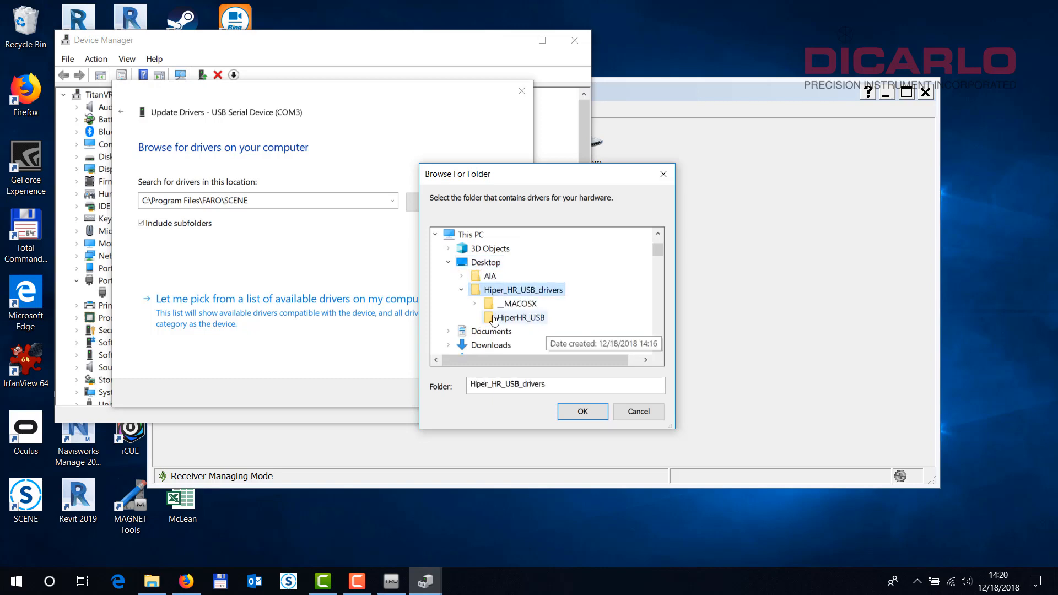
{"action": "left_click", "coordinate": [520, 317]}
{"action": "left_click", "coordinate": [583, 412]}
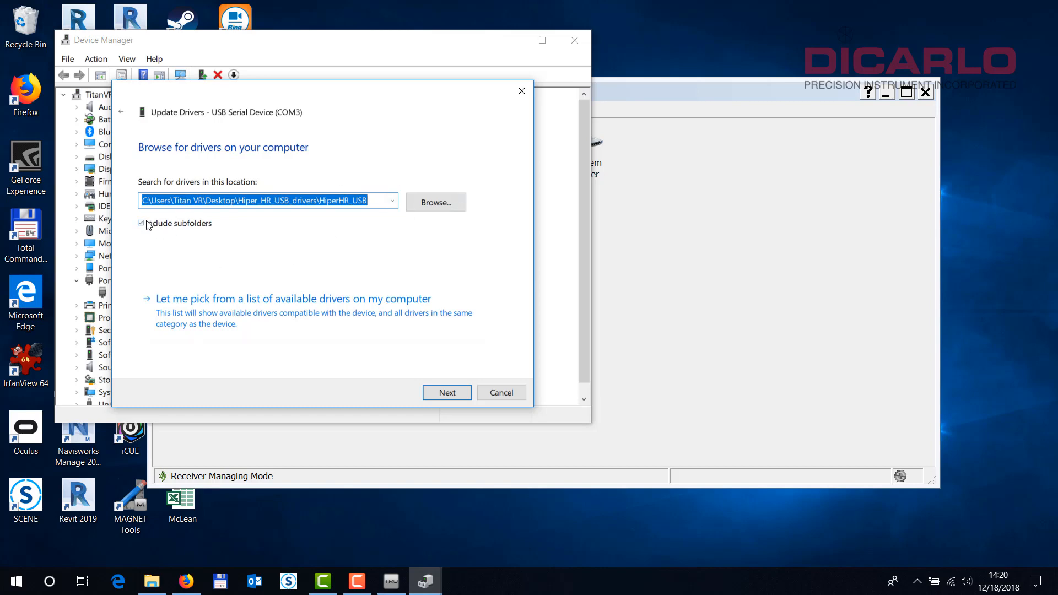
Step: Install the Topcon Positioning Systems device software from the chosen folder, then close the update wizard and Device Manager
{"action": "left_click", "coordinate": [454, 398]}
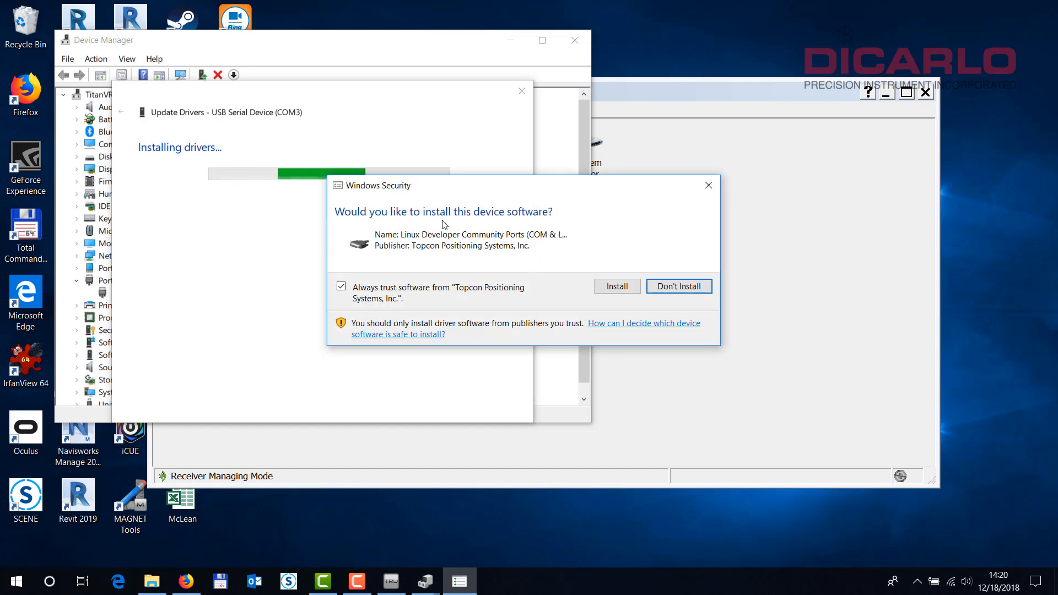
{"action": "left_click_drag", "start_coordinate": [511, 187], "coordinate": [324, 210]}
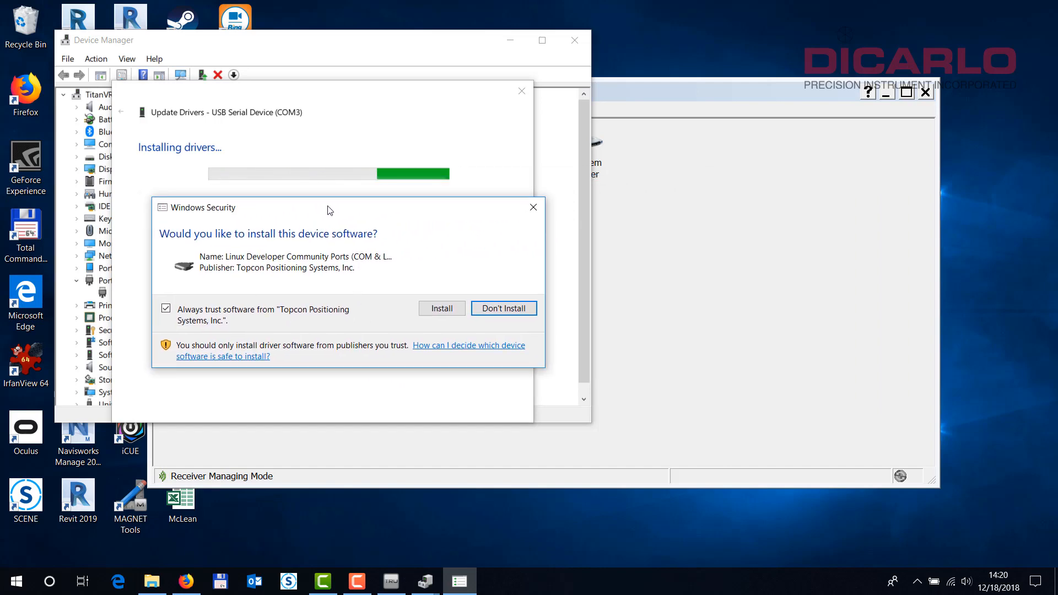
{"action": "left_click", "coordinate": [430, 309]}
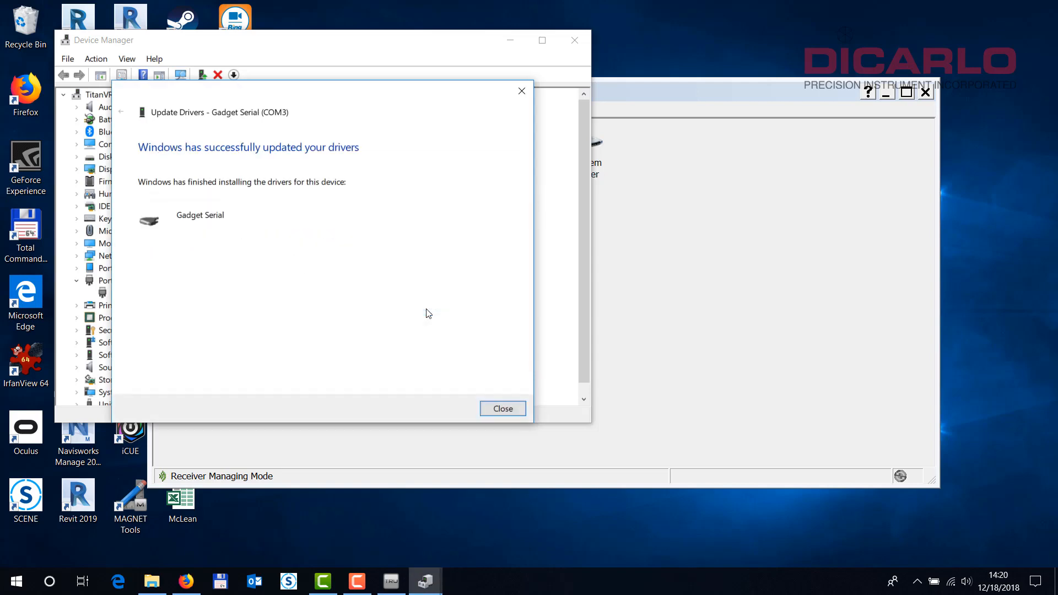
{"action": "left_click", "coordinate": [501, 409]}
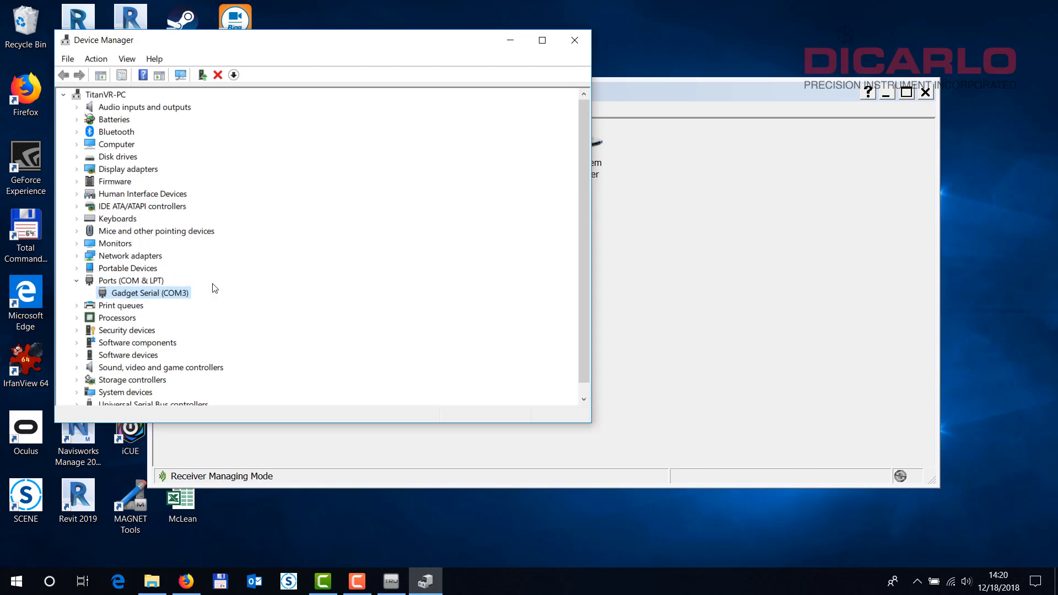
{"action": "left_click", "coordinate": [575, 40]}
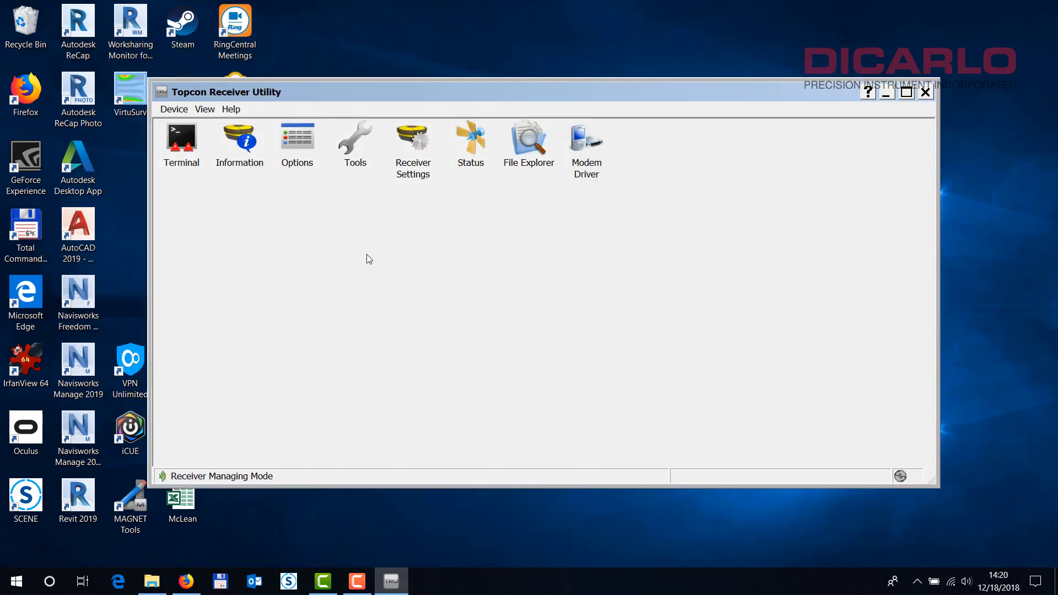
Step: Connect Topcon Receiver Utility to the receiver using Serial Port with Gadget Serial (COM3) as the port
{"action": "left_click", "coordinate": [174, 109]}
{"action": "left_click", "coordinate": [177, 122]}
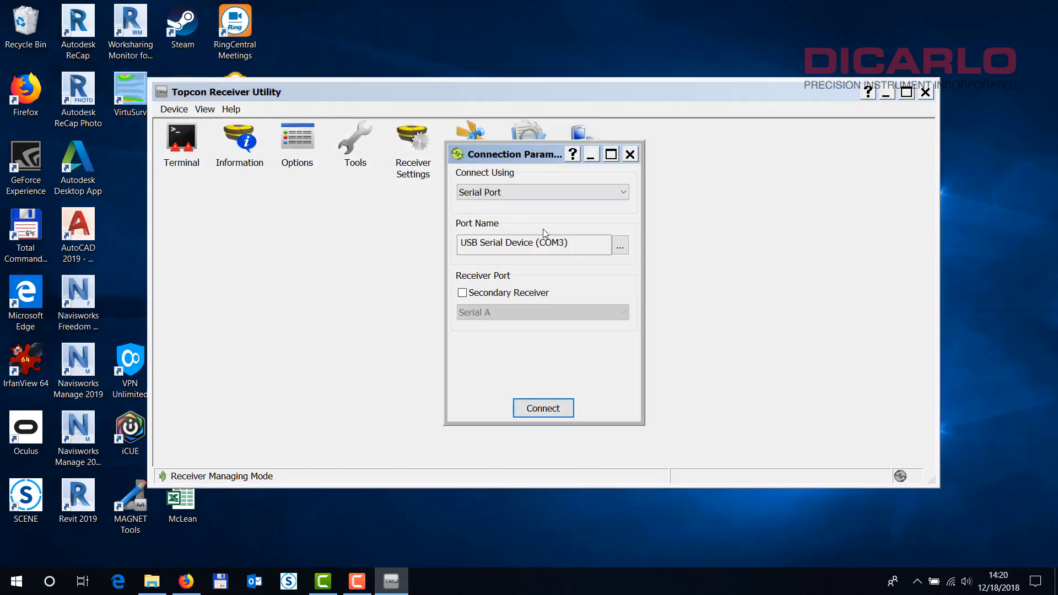
{"action": "left_click", "coordinate": [620, 247]}
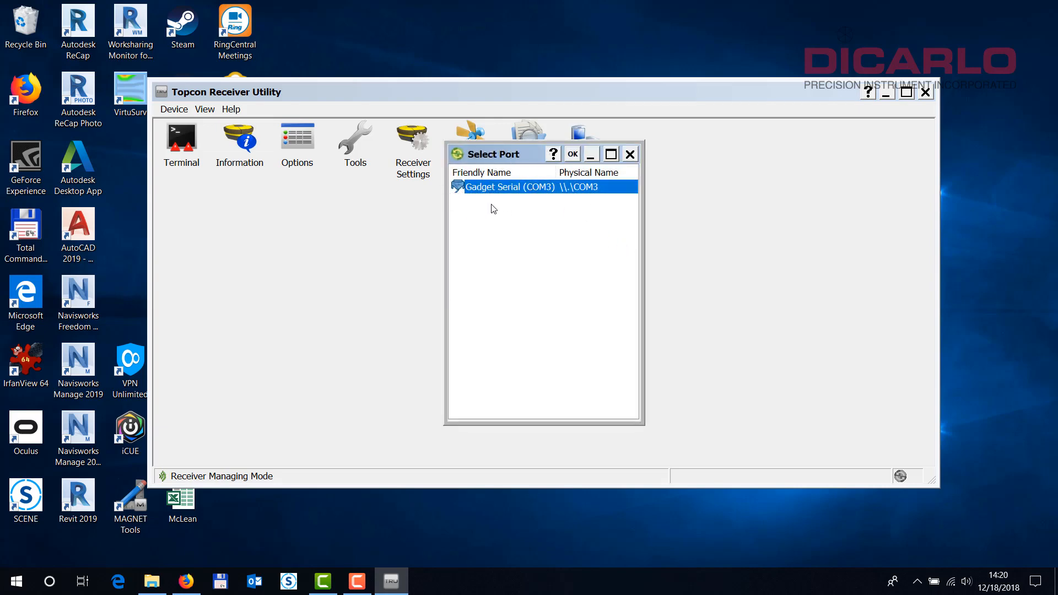
{"action": "left_click", "coordinate": [573, 155]}
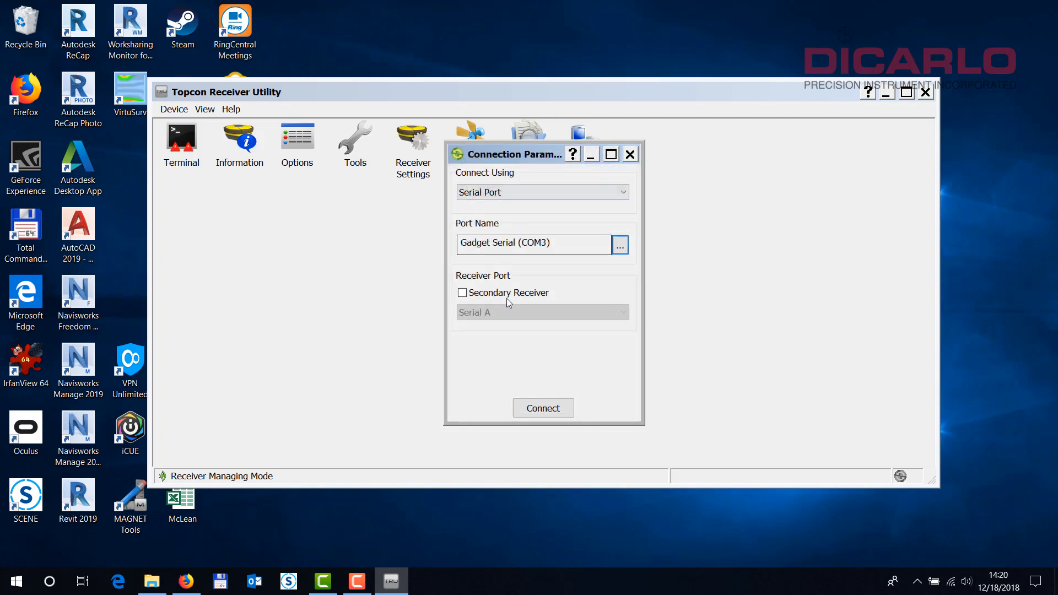
{"action": "left_click", "coordinate": [539, 408]}
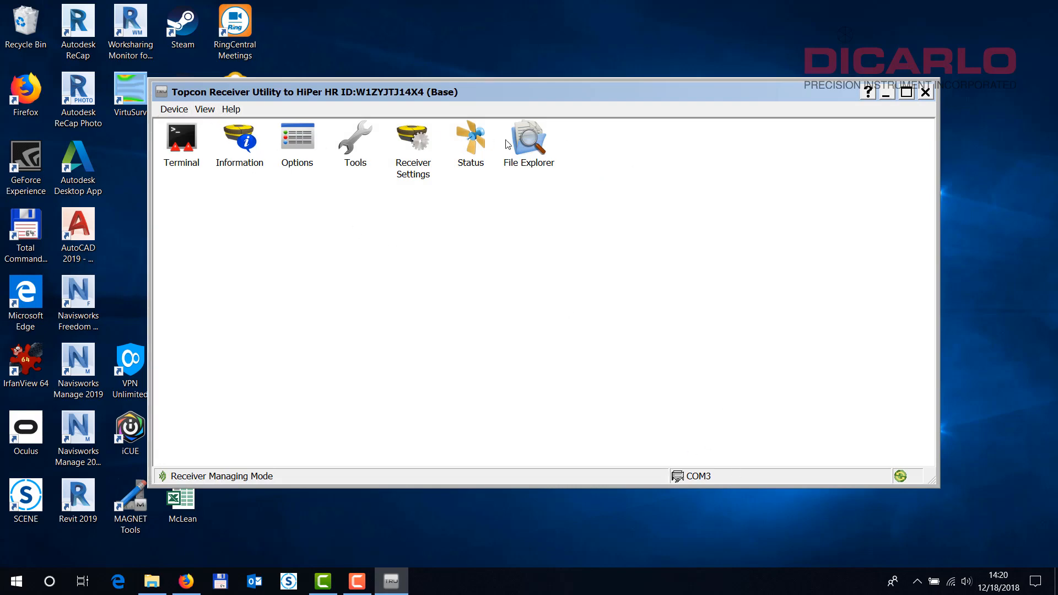
Step: View the receiver information, close it, and disconnect the receiver
{"action": "left_click", "coordinate": [240, 145]}
{"action": "double_click", "coordinate": [240, 145]}
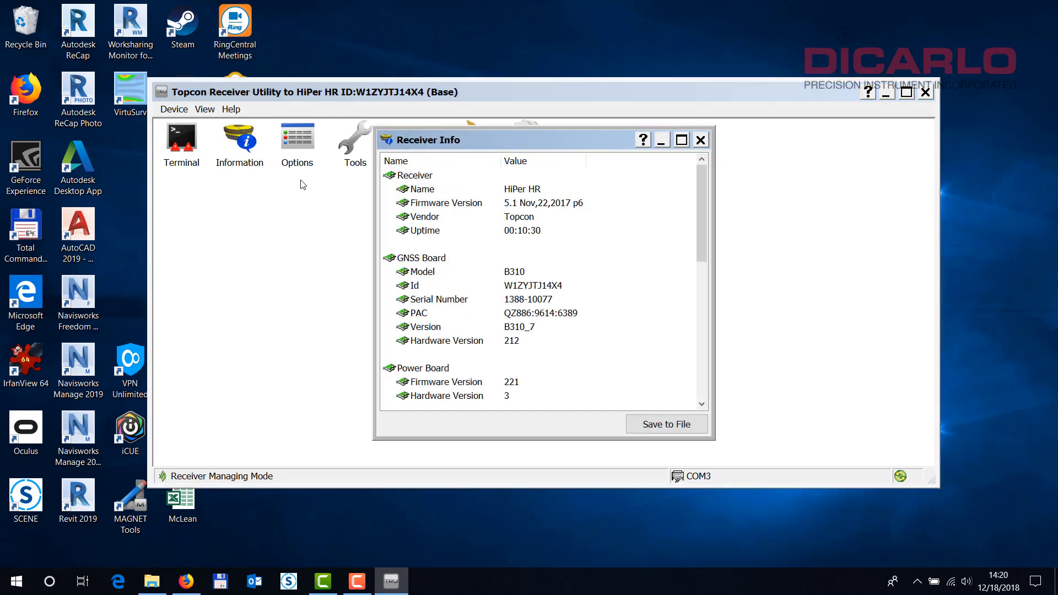
{"action": "left_click", "coordinate": [700, 140]}
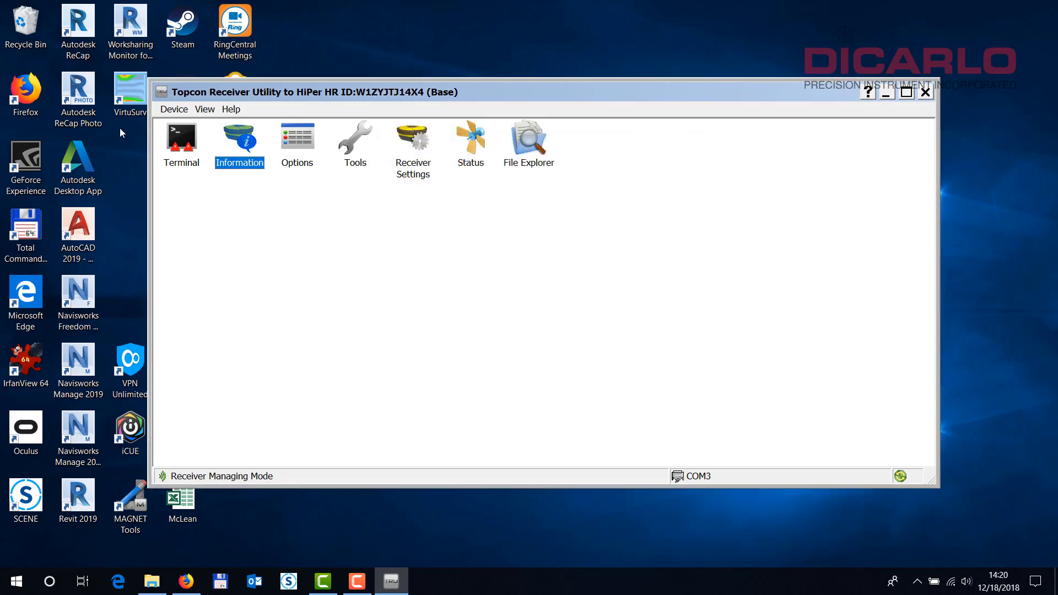
{"action": "left_click", "coordinate": [175, 109]}
{"action": "left_click", "coordinate": [199, 142]}
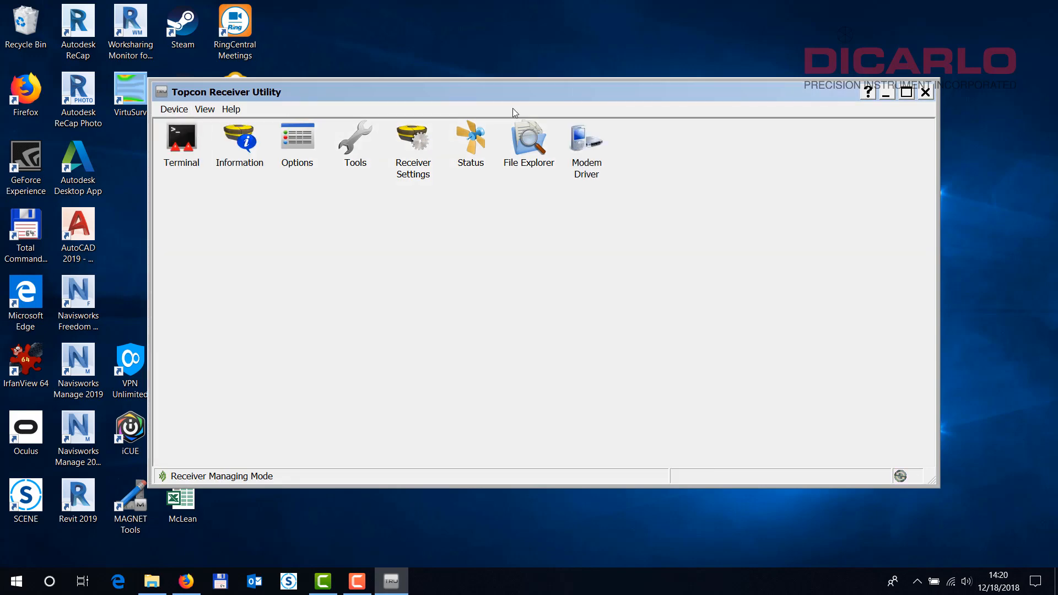